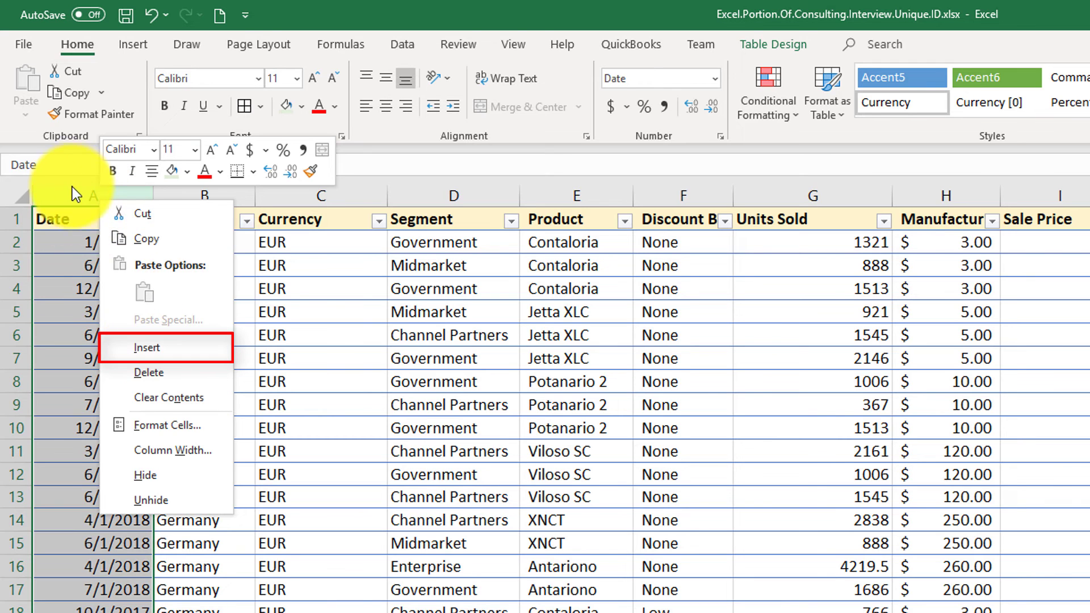
Insert a new column before the Date column and enter the header UniqueID in cell A1.
{"action": "left_click", "coordinate": [157, 348]}
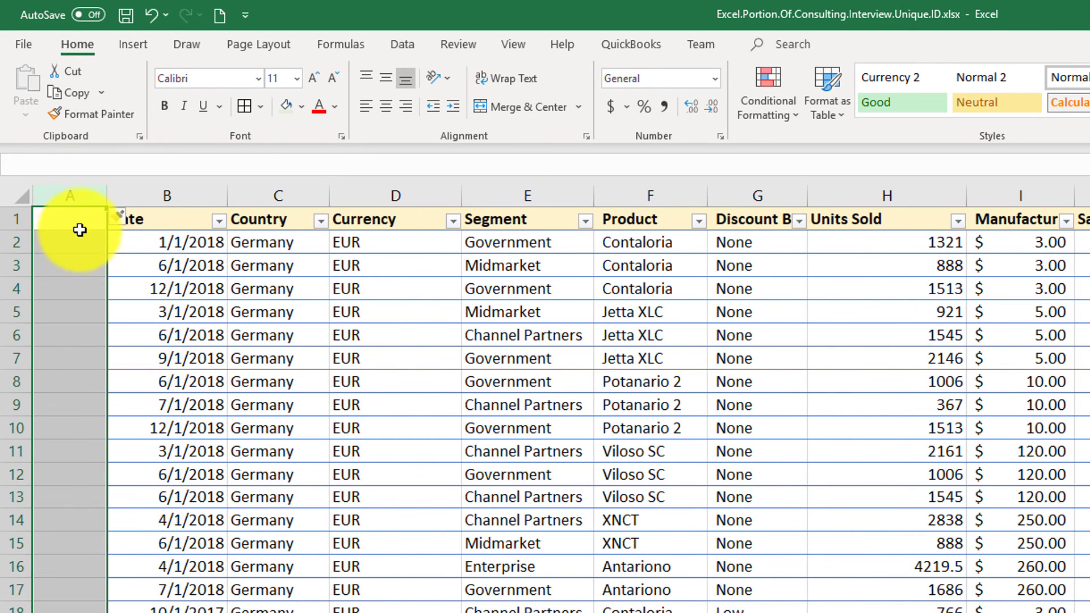
{"action": "left_click", "coordinate": [73, 221]}
{"action": "type", "text": "UniqueID"}
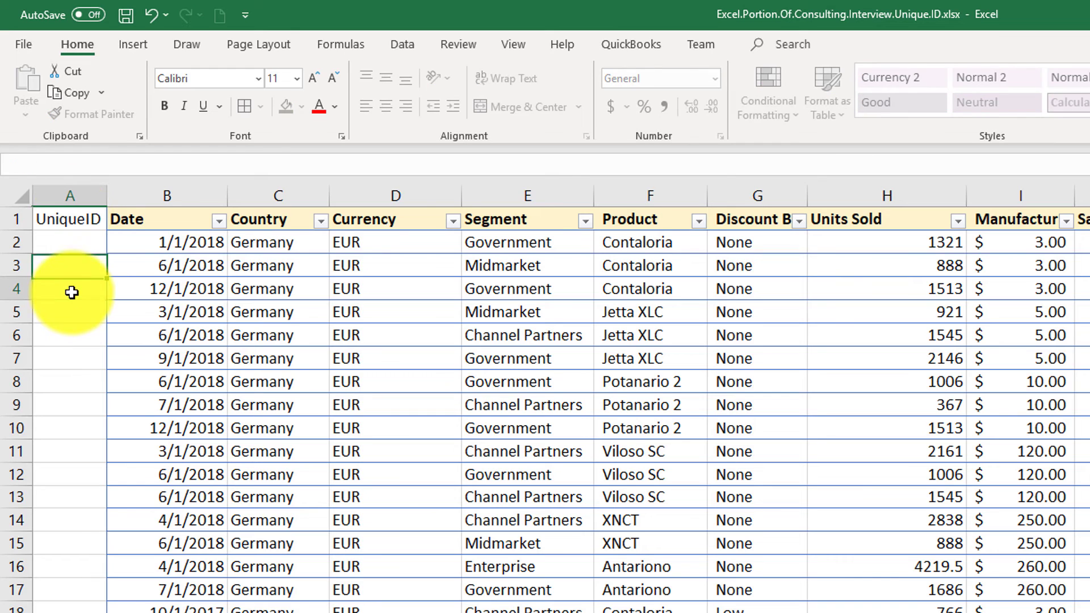
{"action": "left_click", "coordinate": [74, 292]}
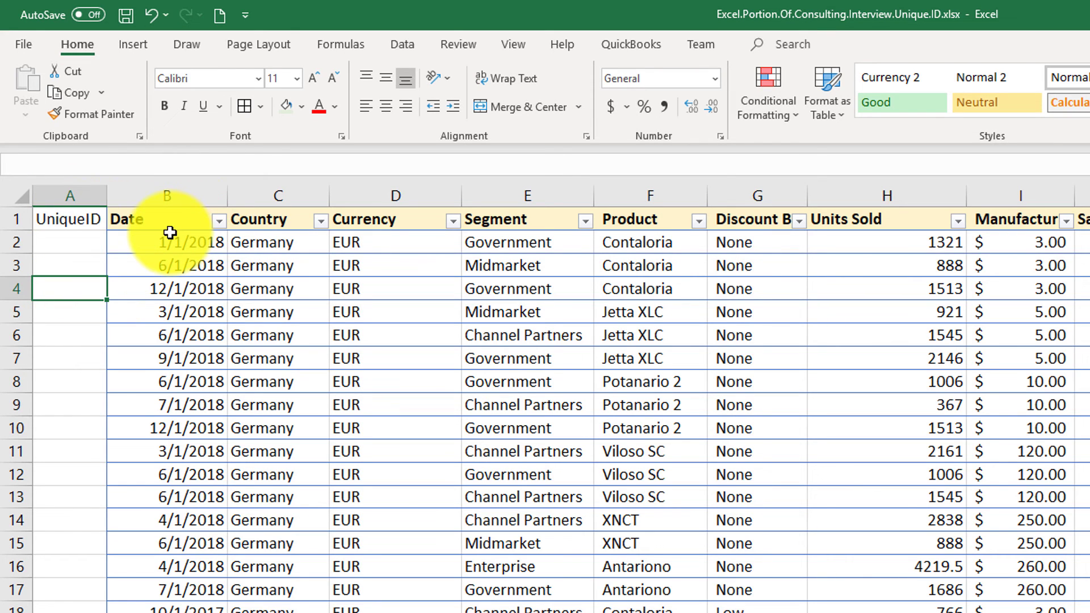
Copy the Date header's formatting onto the UniqueID header with Format Painter.
{"action": "left_click", "coordinate": [145, 220]}
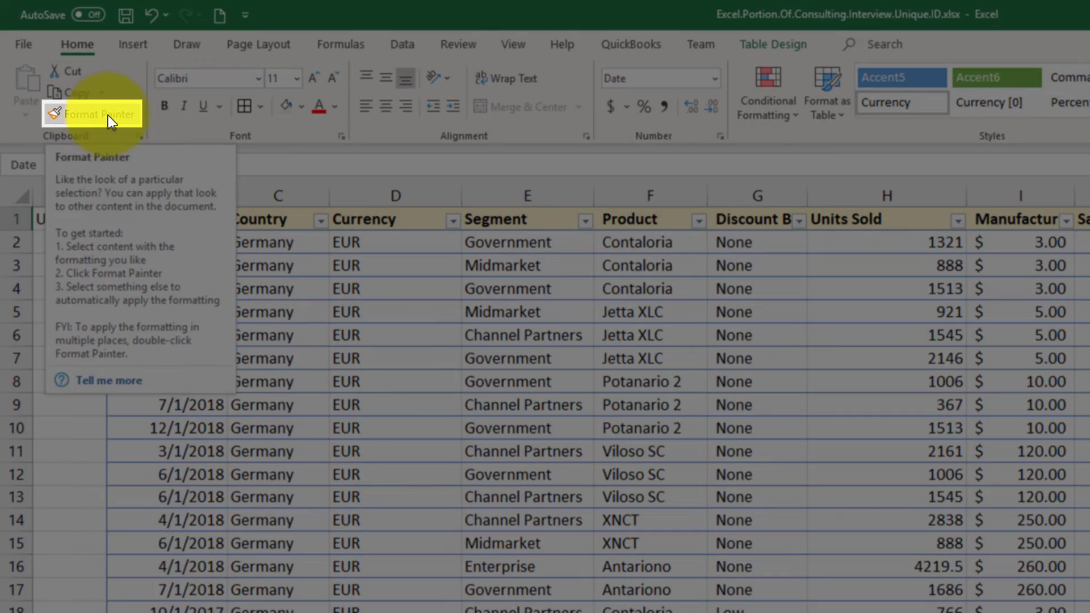
{"action": "left_click", "coordinate": [108, 115]}
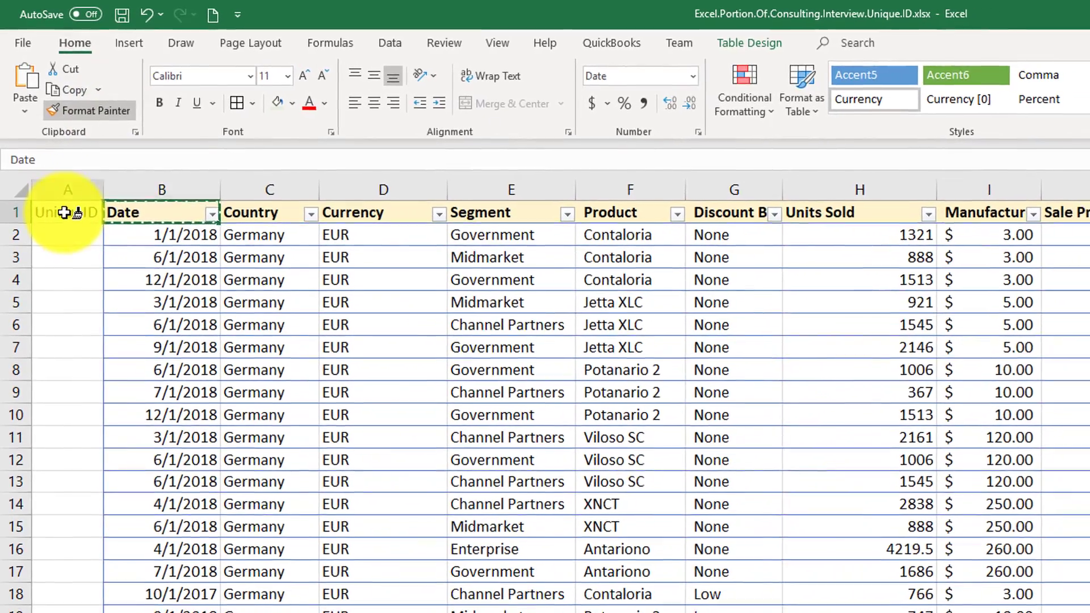
{"action": "left_click", "coordinate": [68, 219]}
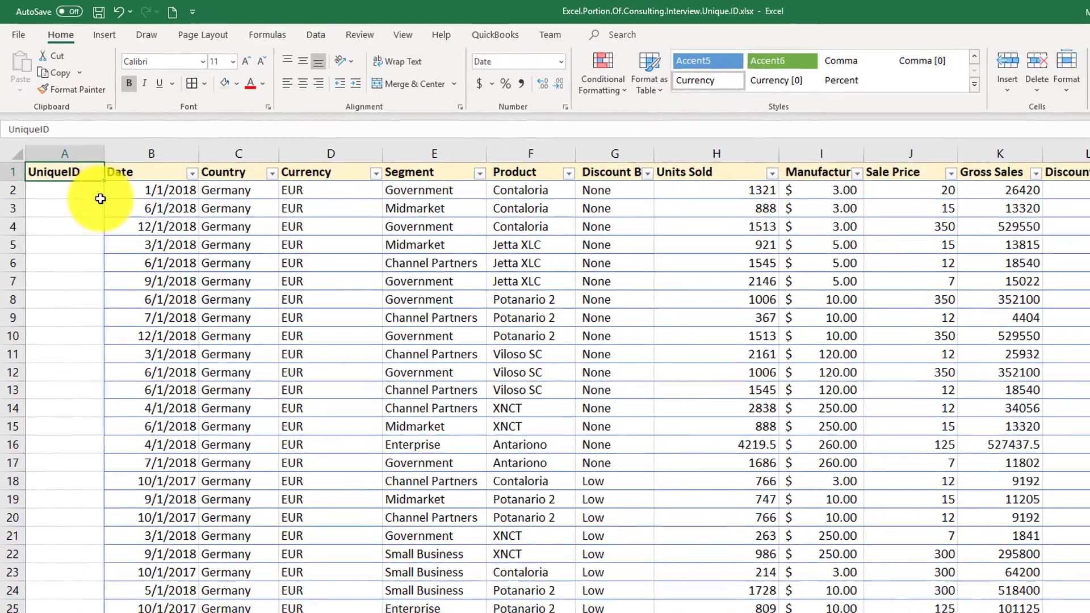
Enter 1 in cell A2 and the formula =A2+1 in cell A3 of the UniqueID column.
{"action": "left_click", "coordinate": [92, 194]}
{"action": "type", "text": "1"}
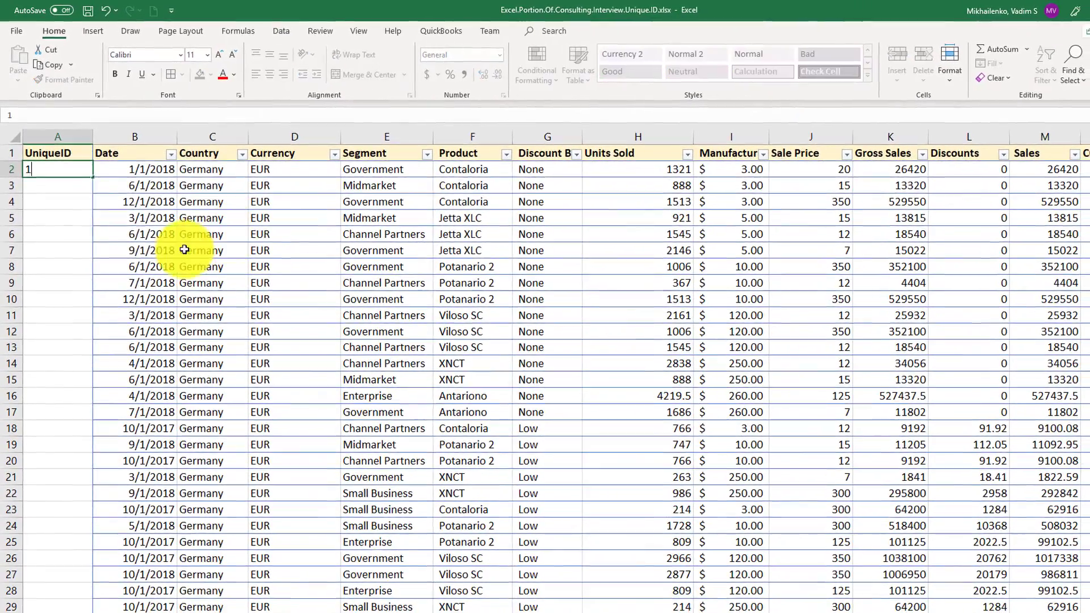
{"action": "key", "text": "Return"}
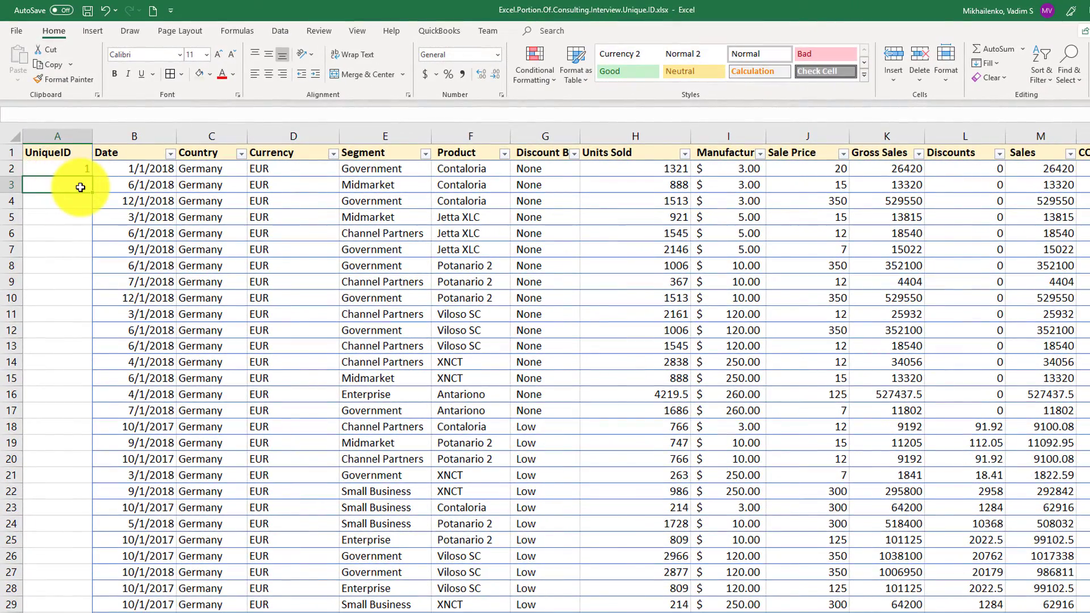
{"action": "type", "text": "="}
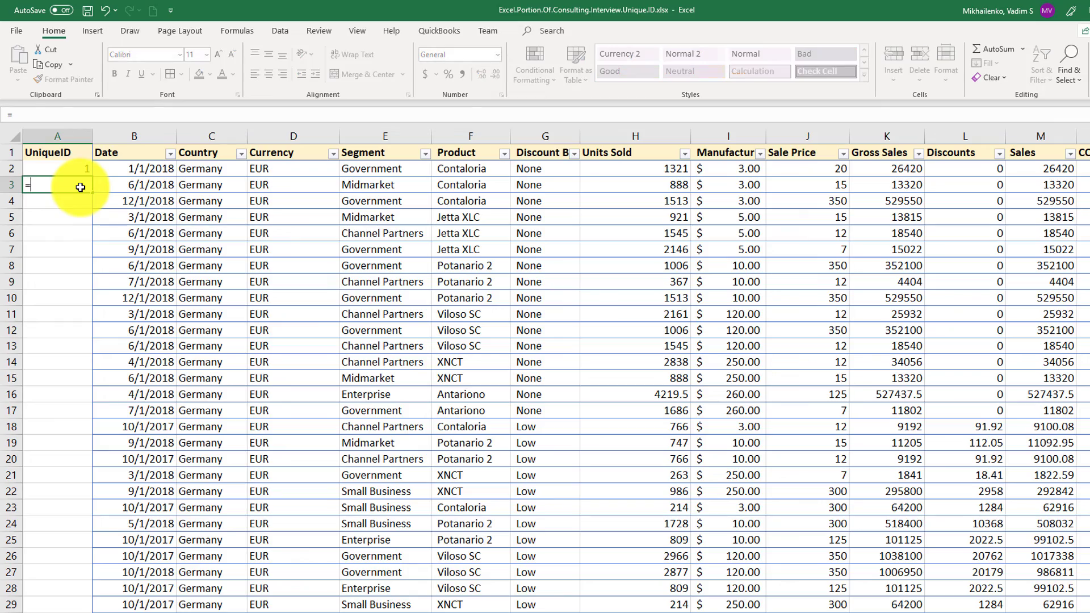
{"action": "key", "text": "Up"}
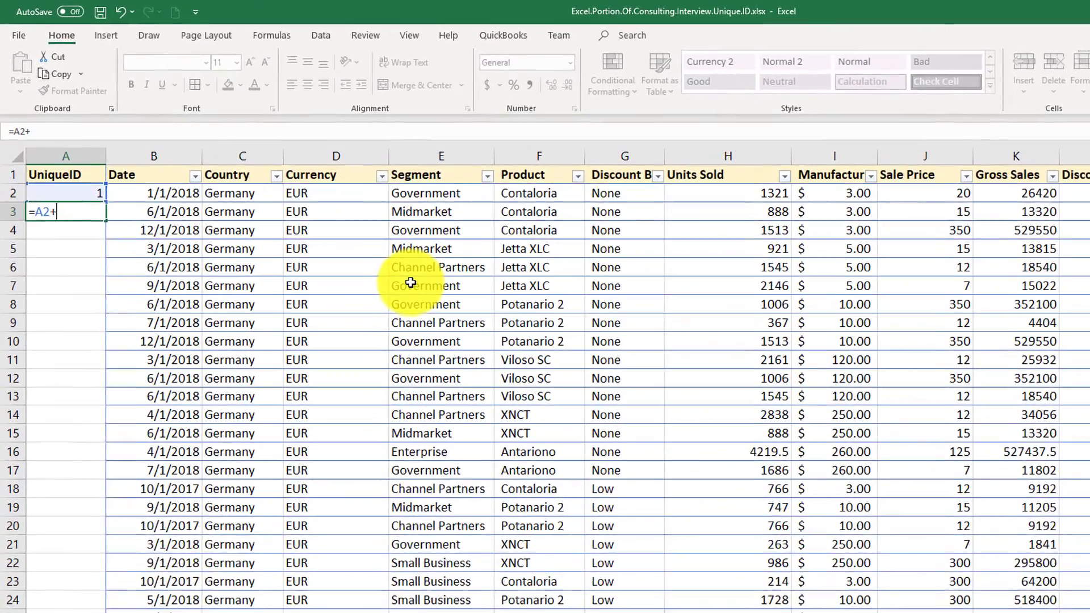
{"action": "type", "text": "+1"}
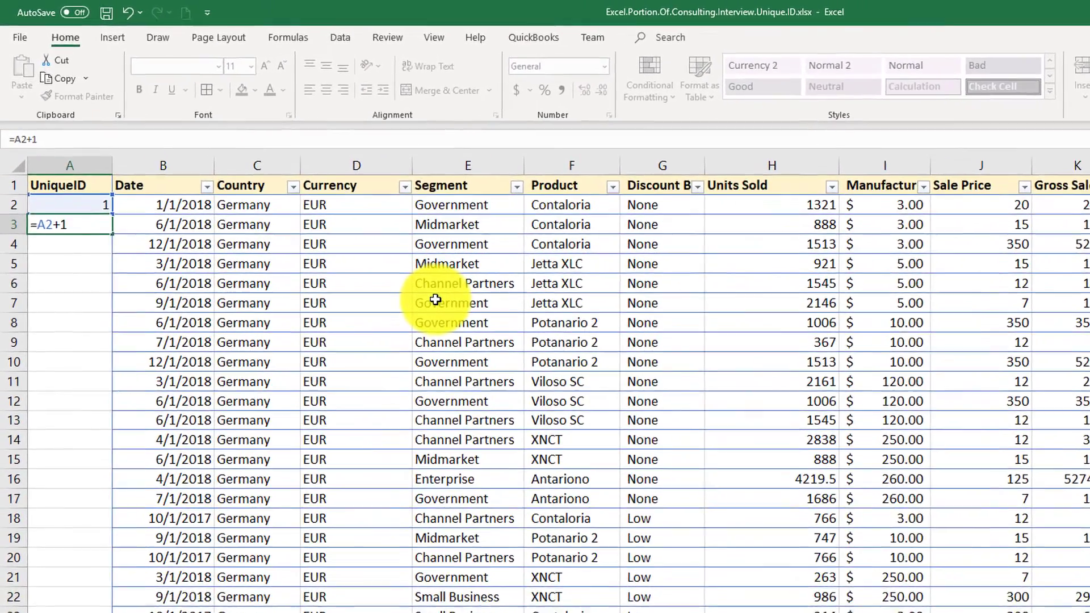
{"action": "key", "text": "Return"}
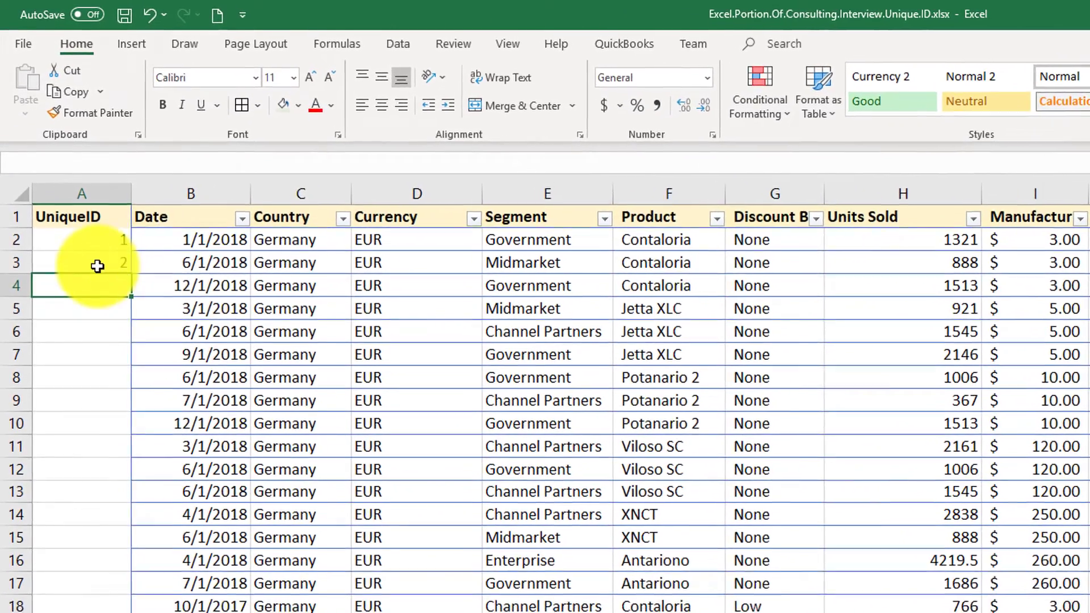
Fill the formula in A3 down the UniqueID column through A11.
{"action": "left_click", "coordinate": [111, 241]}
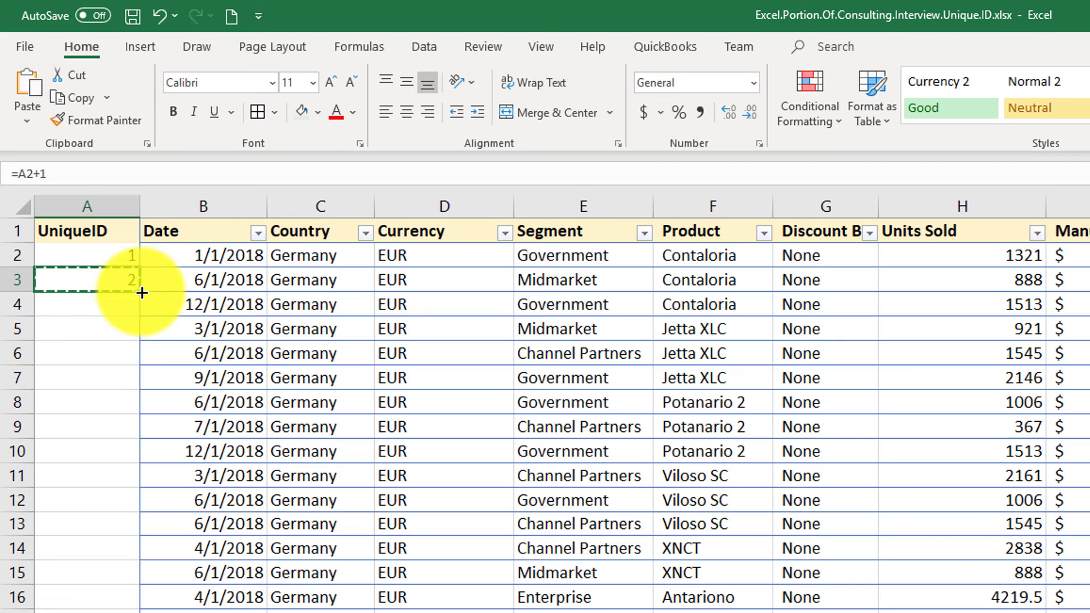
{"action": "left_click_drag", "start_coordinate": [142, 291], "coordinate": [137, 492]}
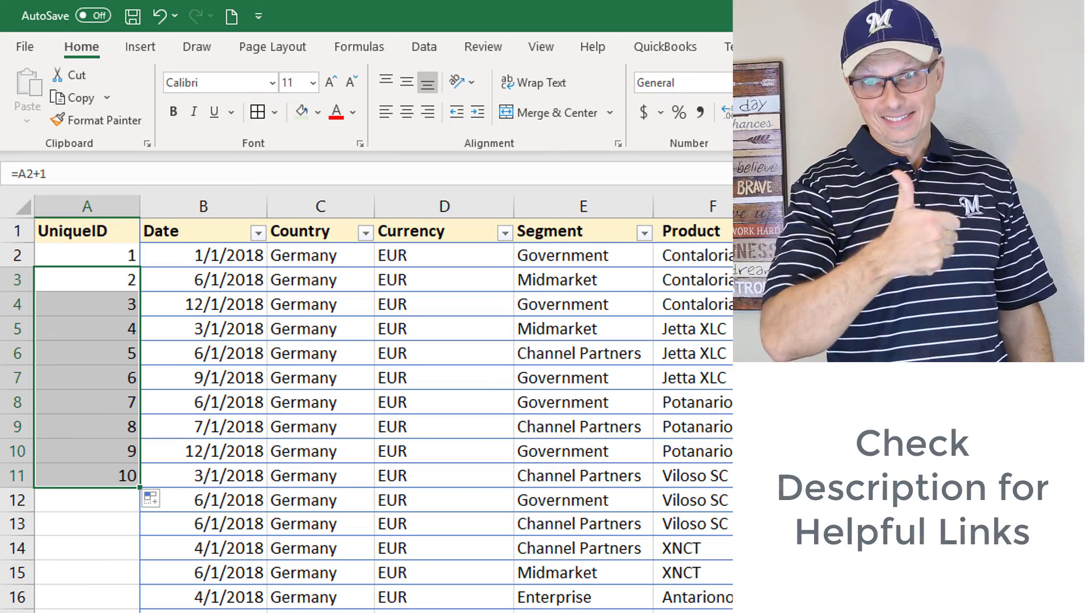
Examine how far the sales data extends by going to the last row of the Date column and back to its header.
{"action": "scroll", "coordinate": [367, 415], "scroll_direction": "down", "scroll_amount": 20}
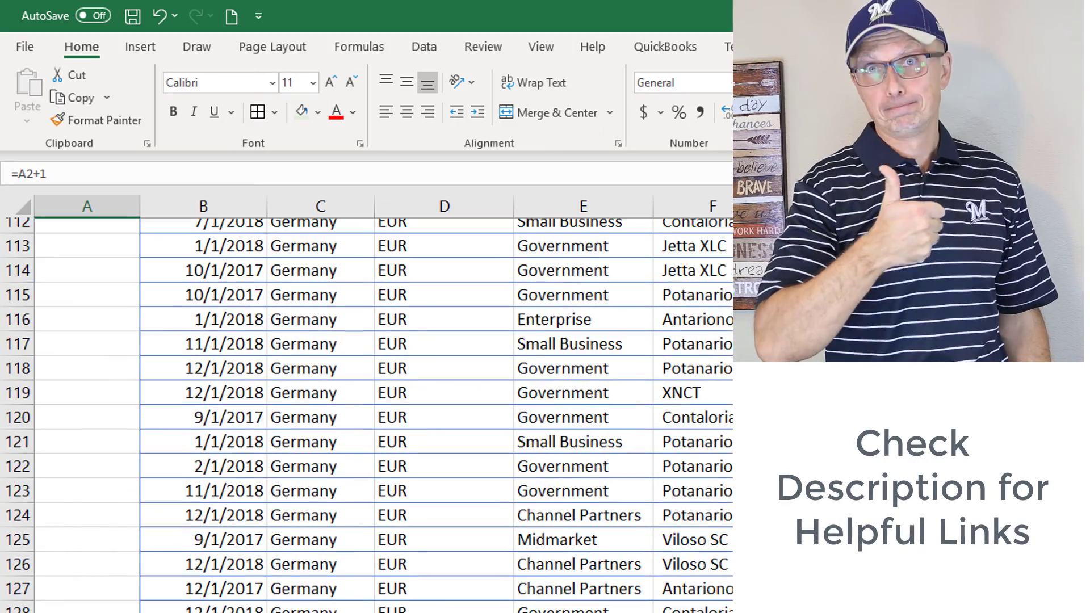
{"action": "scroll", "coordinate": [367, 414], "scroll_direction": "down", "scroll_amount": 12}
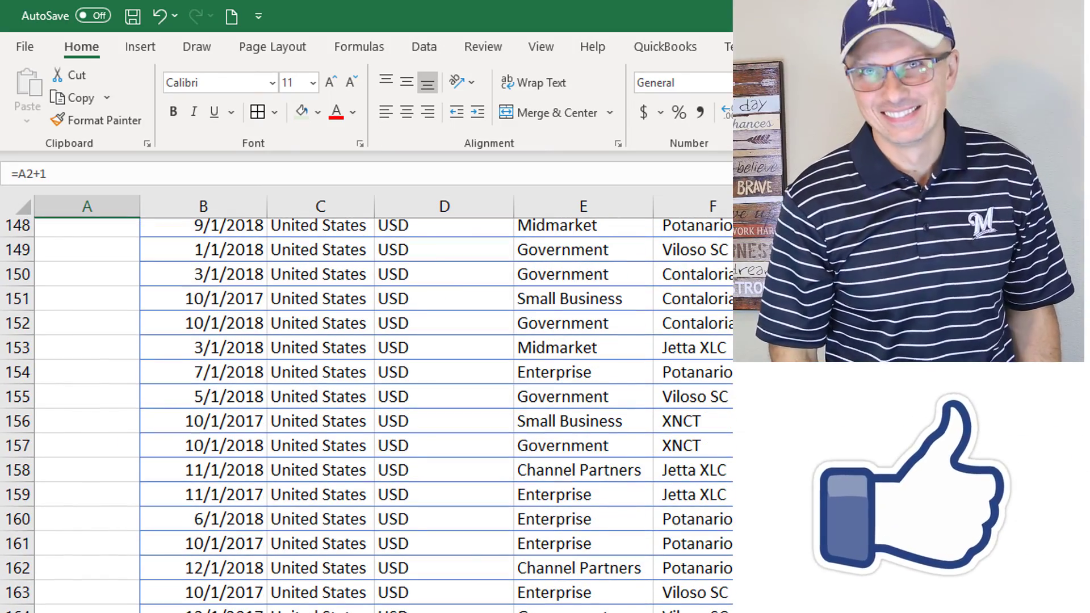
{"action": "scroll", "coordinate": [366, 414], "scroll_direction": "up", "scroll_amount": 20}
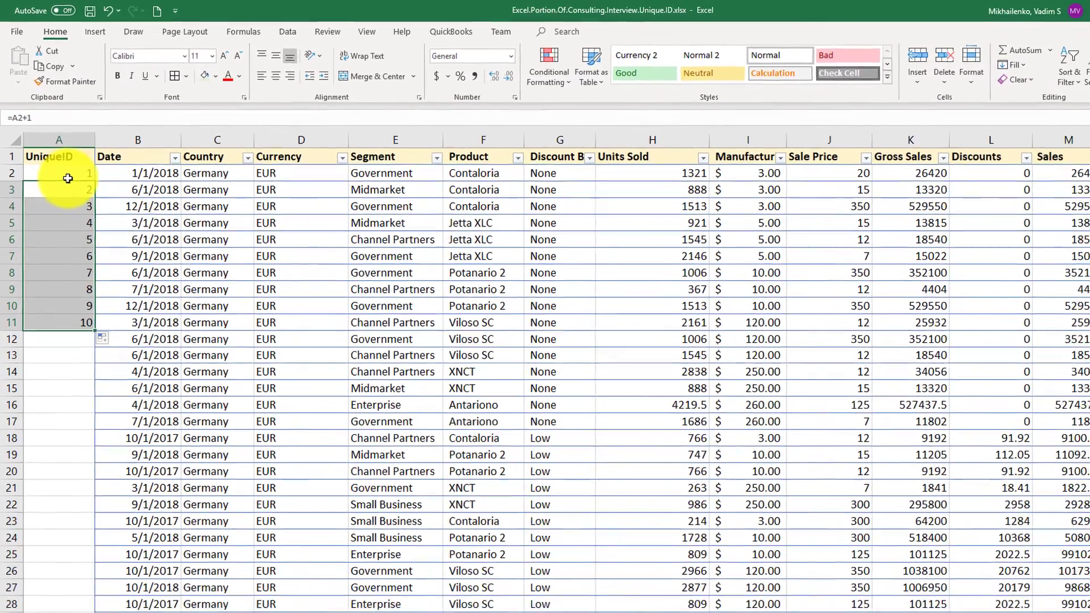
{"action": "key", "text": "Right"}
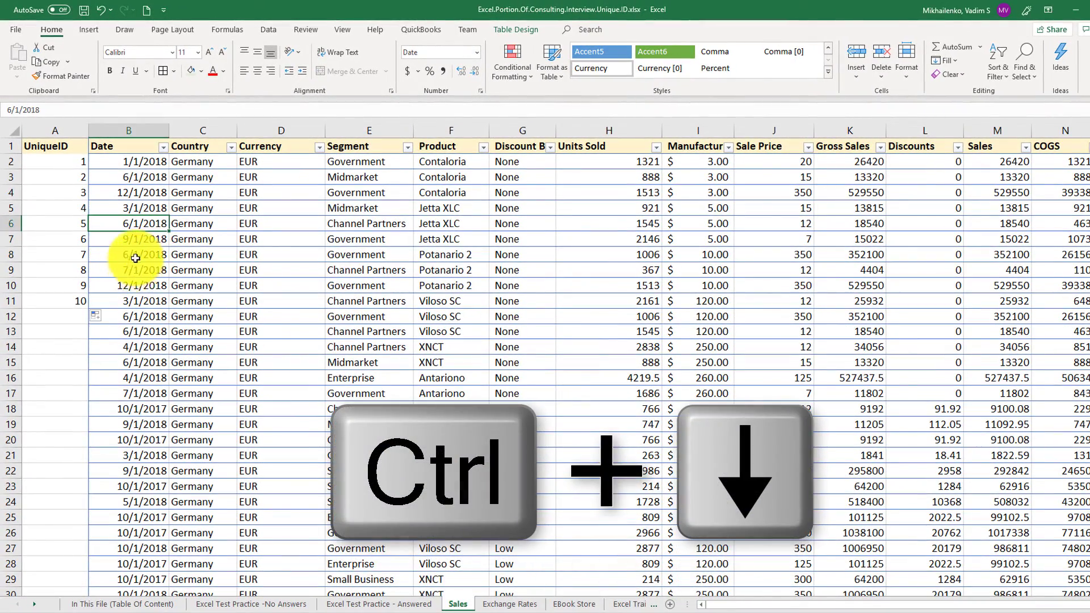
{"action": "left_click", "coordinate": [130, 255]}
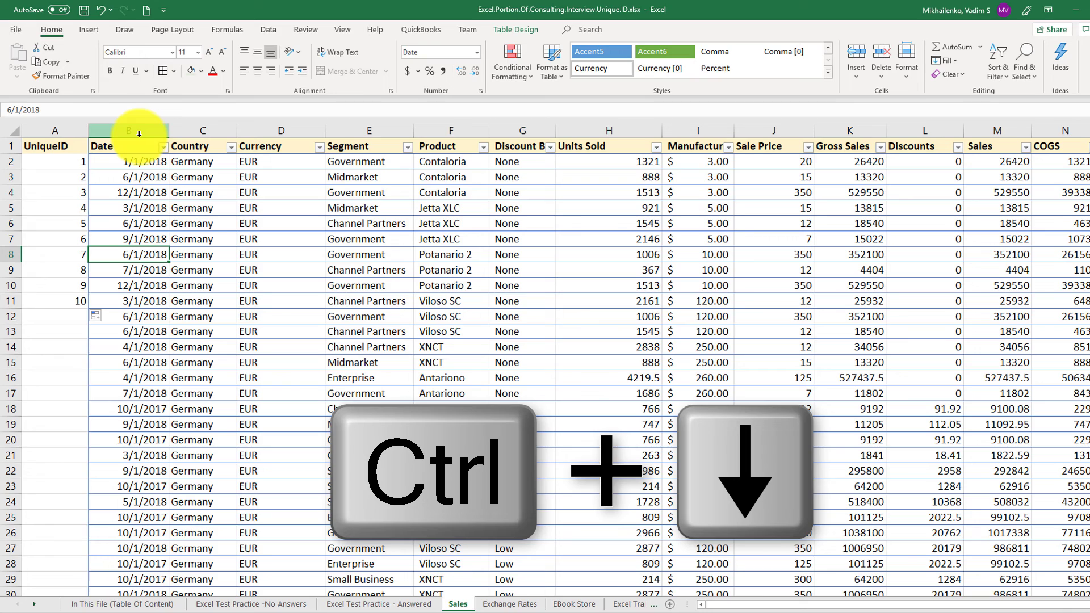
{"action": "key", "text": "ctrl+Down"}
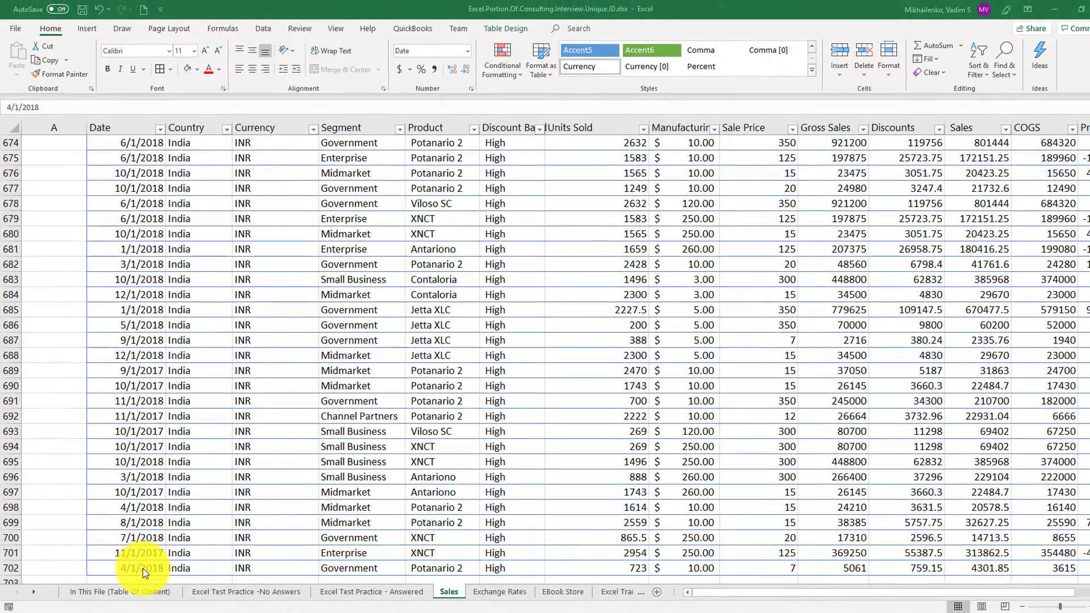
{"action": "left_click", "coordinate": [142, 569]}
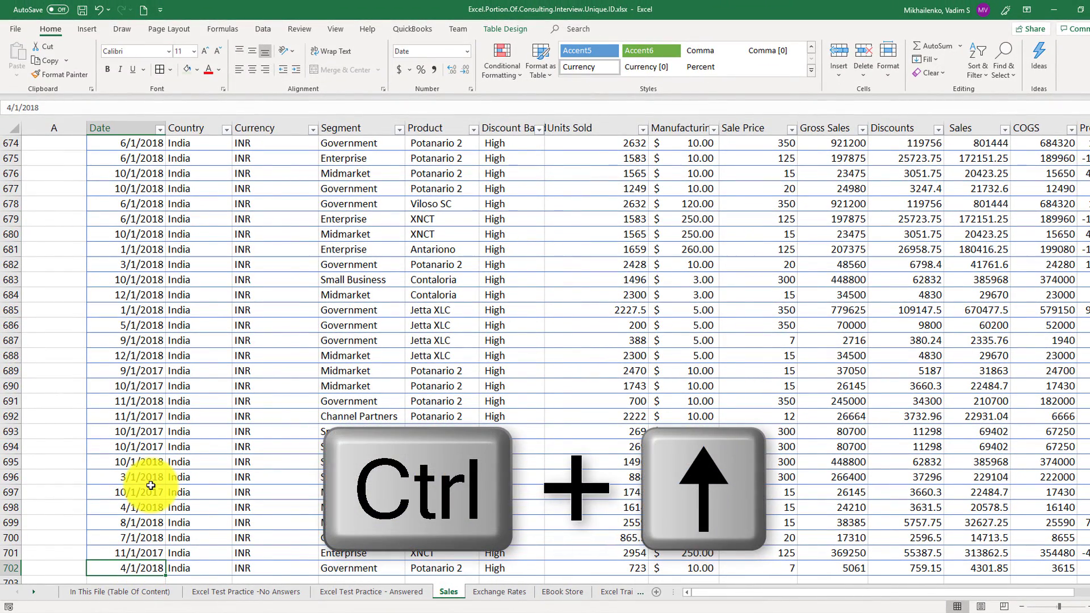
{"action": "key", "text": "ctrl+Up"}
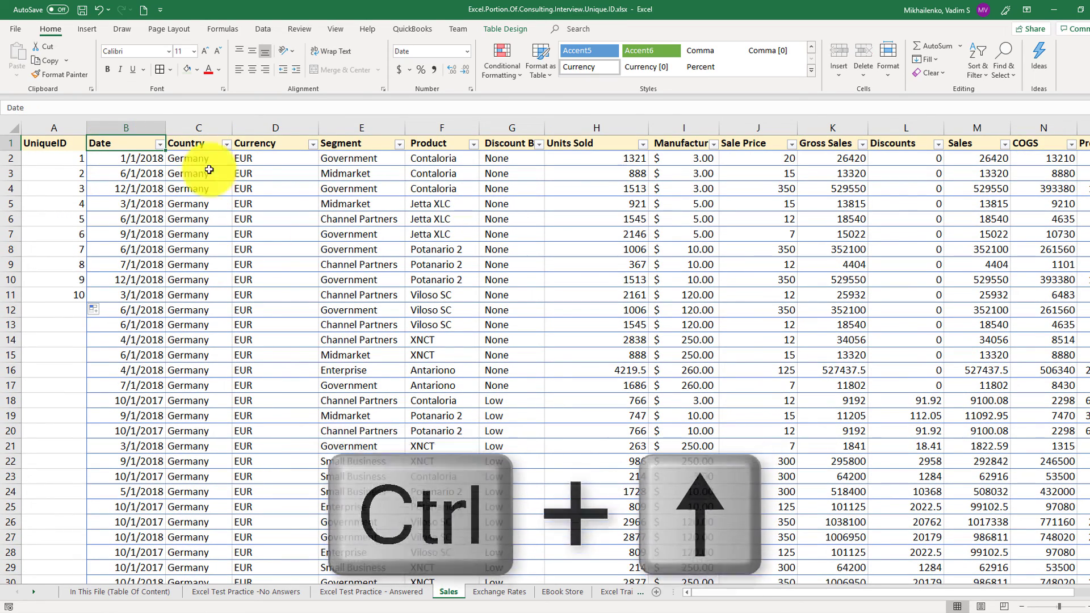
Clear the UniqueID values from A4 through A11.
{"action": "left_click", "coordinate": [62, 174]}
{"action": "key", "text": "ctrl+c"}
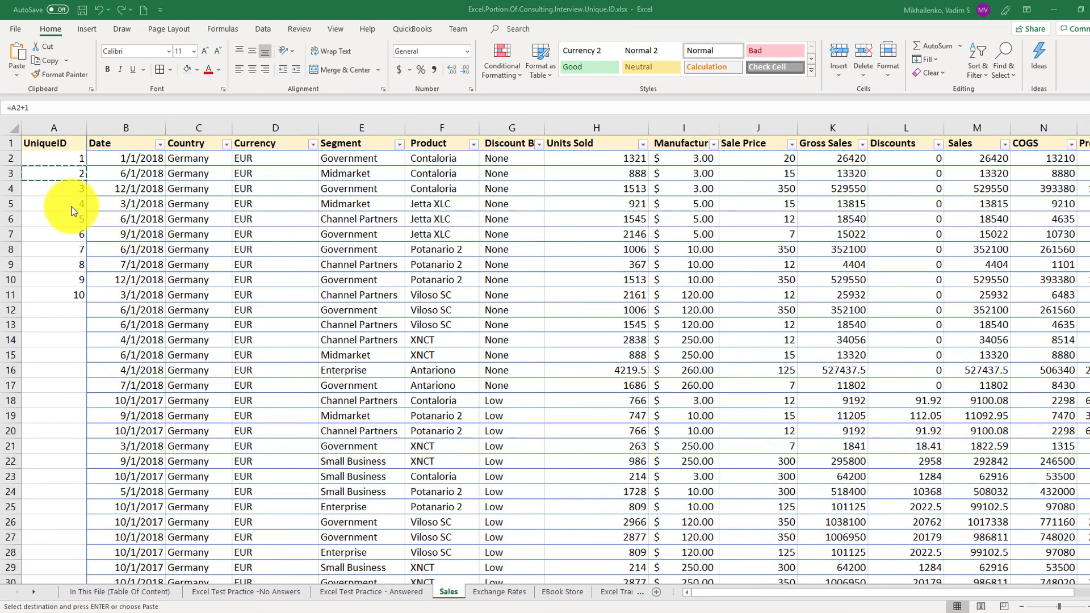
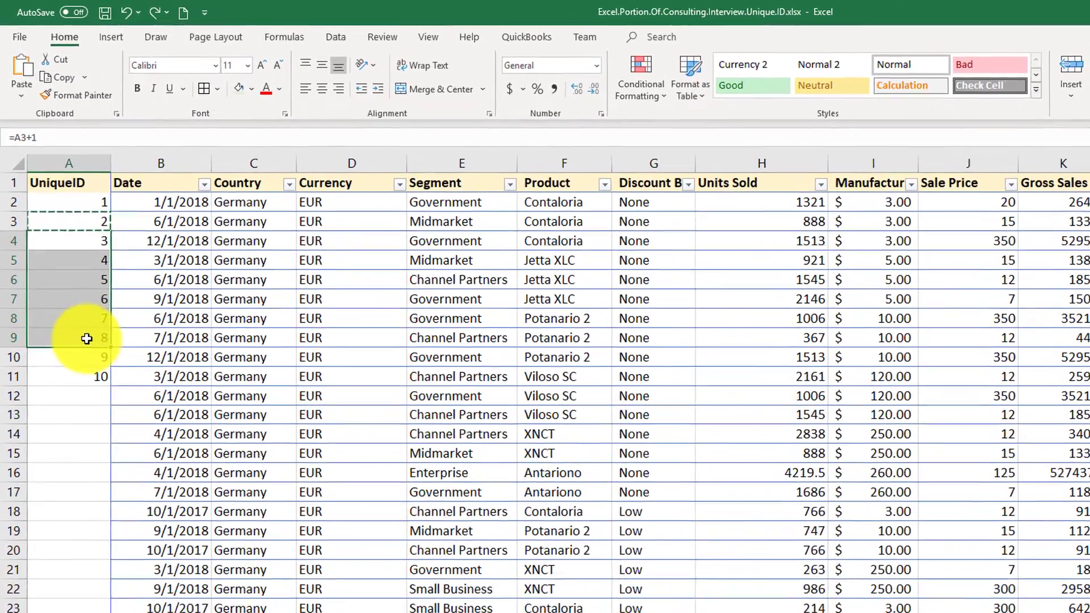
{"action": "left_click_drag", "start_coordinate": [86, 339], "coordinate": [87, 375]}
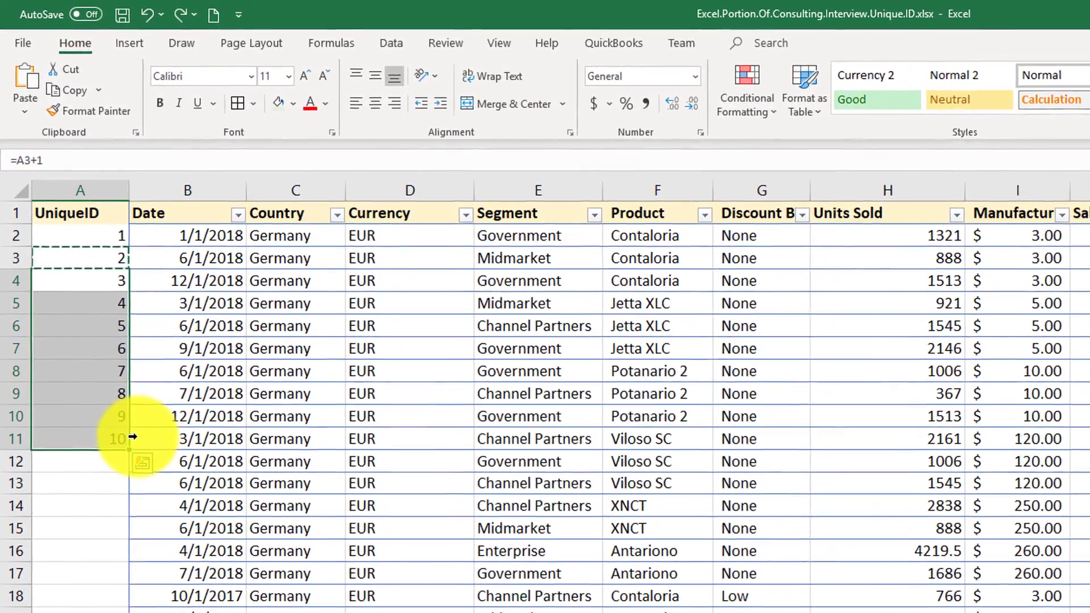
{"action": "key", "text": "Delete"}
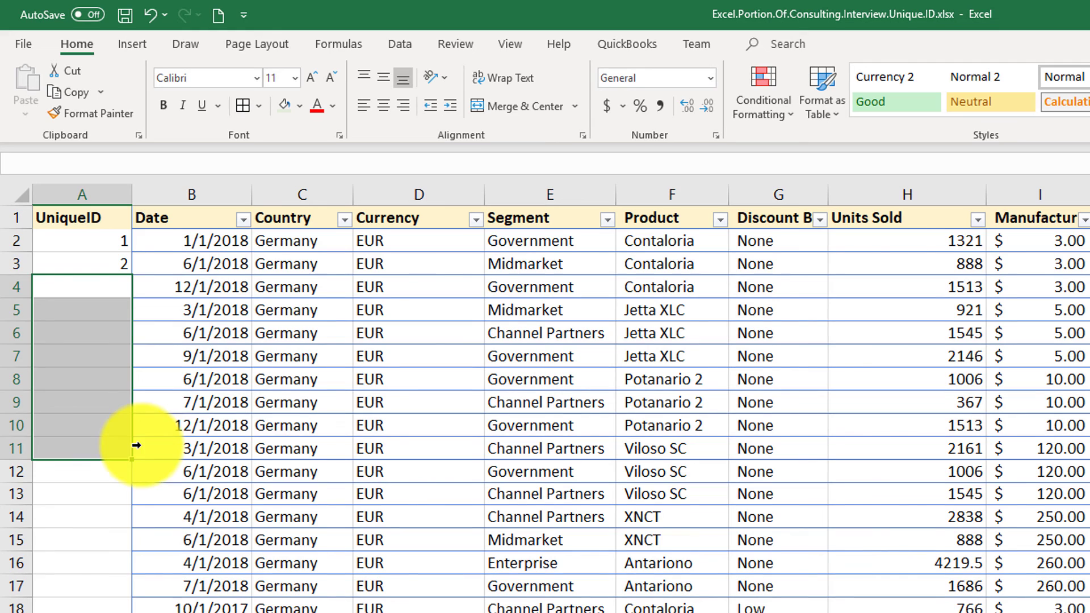
{"action": "left_click", "coordinate": [105, 266]}
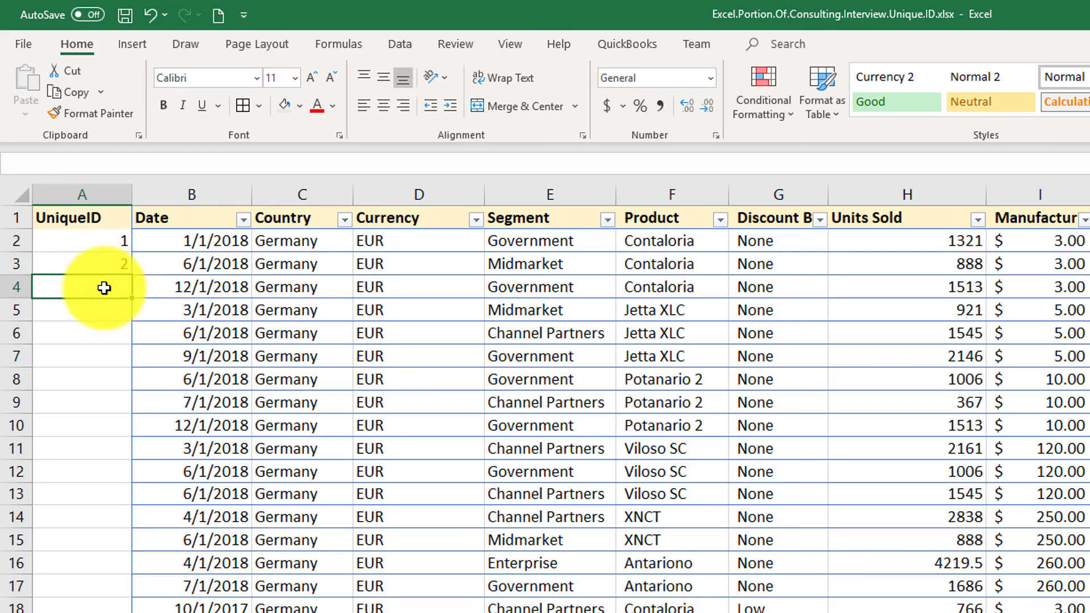
{"action": "left_click", "coordinate": [14, 287]}
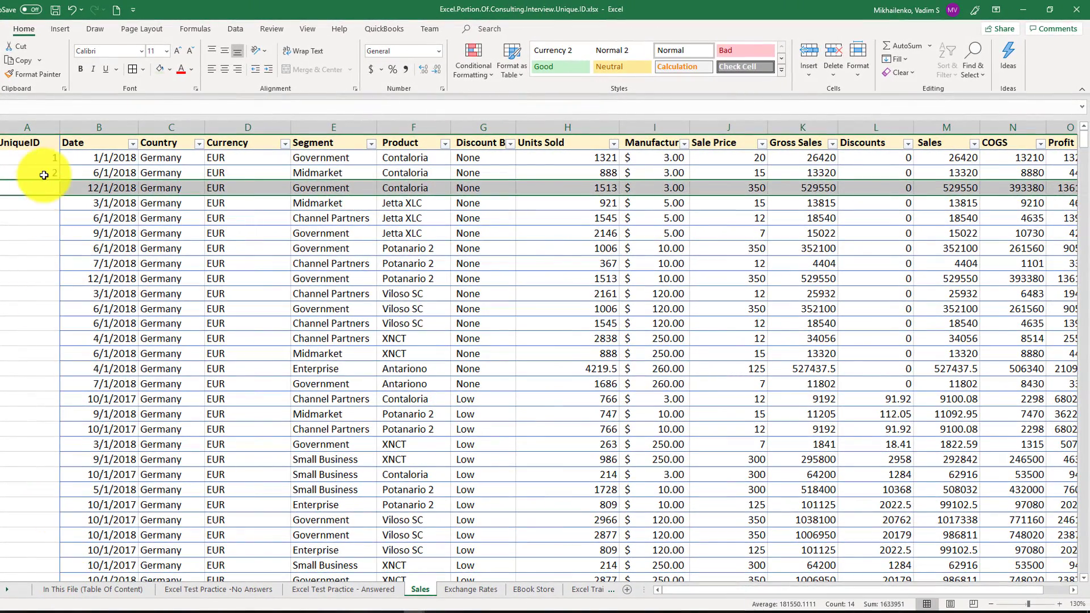
Copy the incrementing formula in A3 down the UniqueID column through the last data row, A702.
{"action": "left_click", "coordinate": [43, 174]}
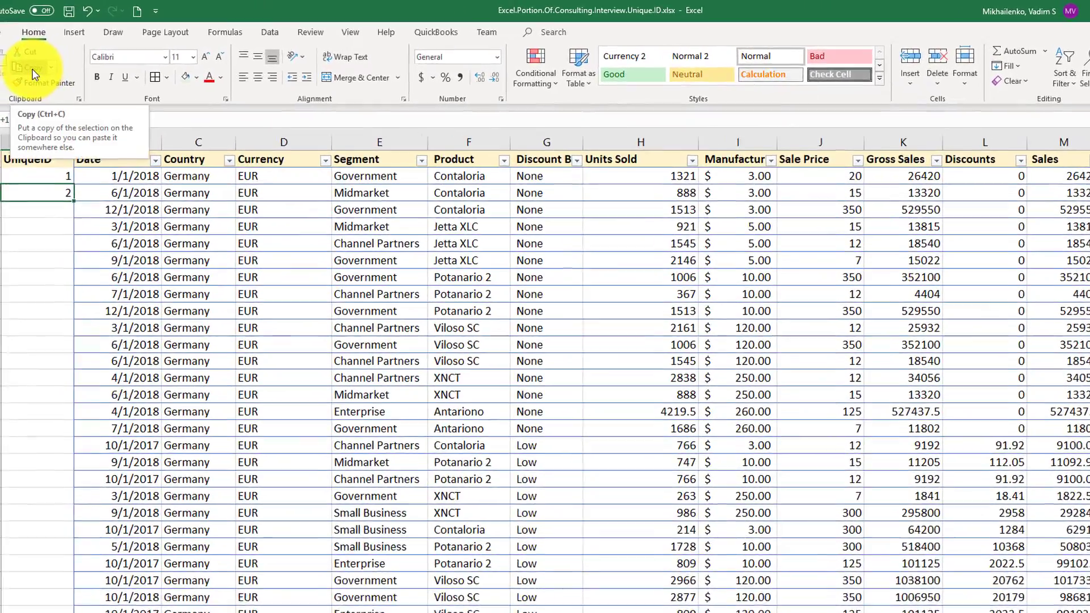
{"action": "left_click", "coordinate": [33, 73]}
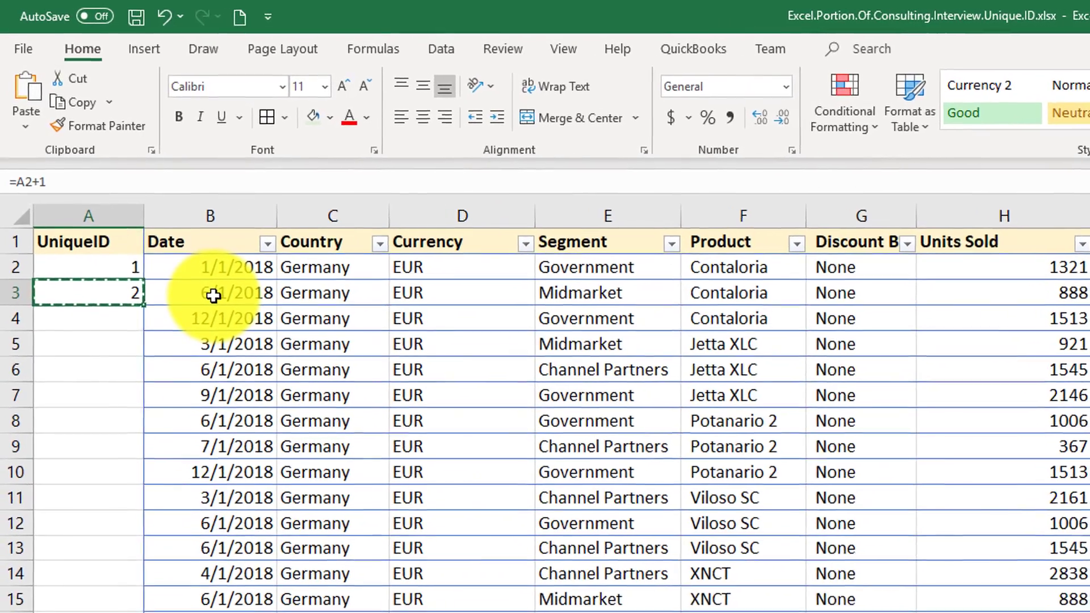
{"action": "left_click", "coordinate": [181, 269]}
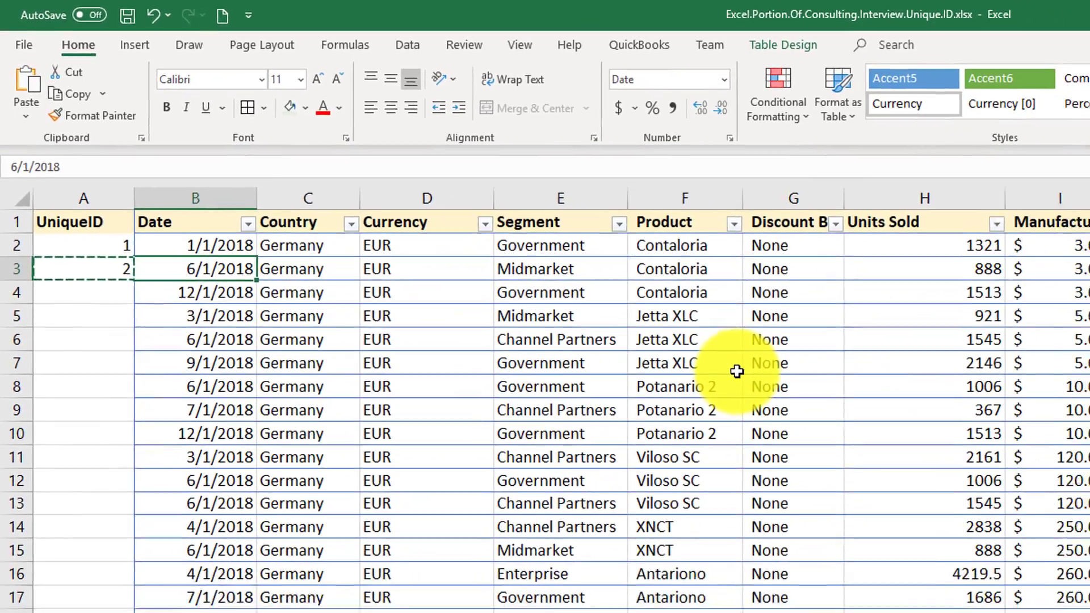
{"action": "key", "text": "ctrl+Down"}
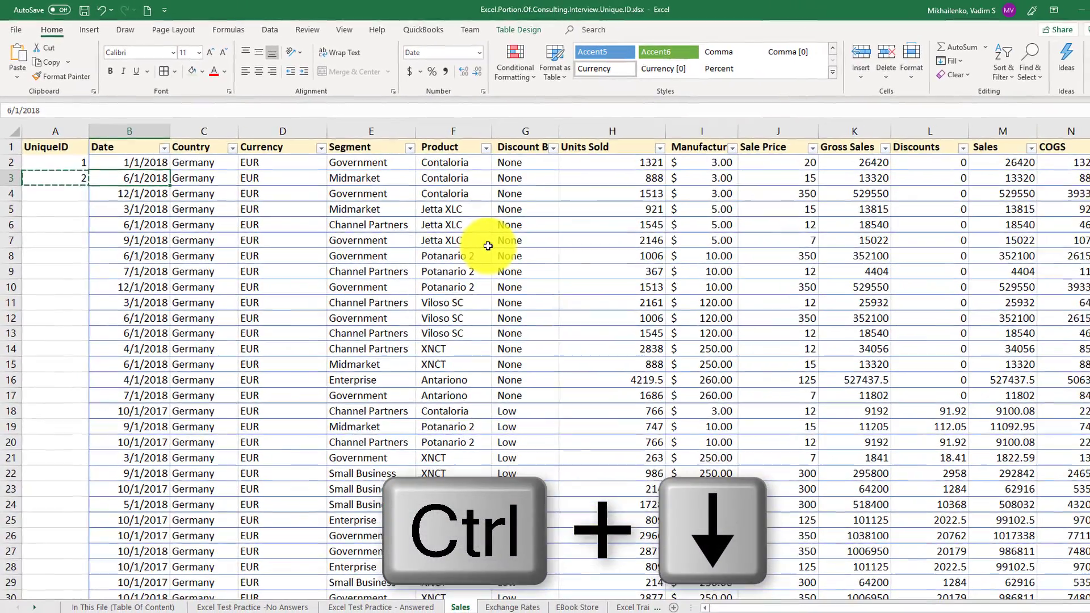
{"action": "key", "text": "ctrl+Down"}
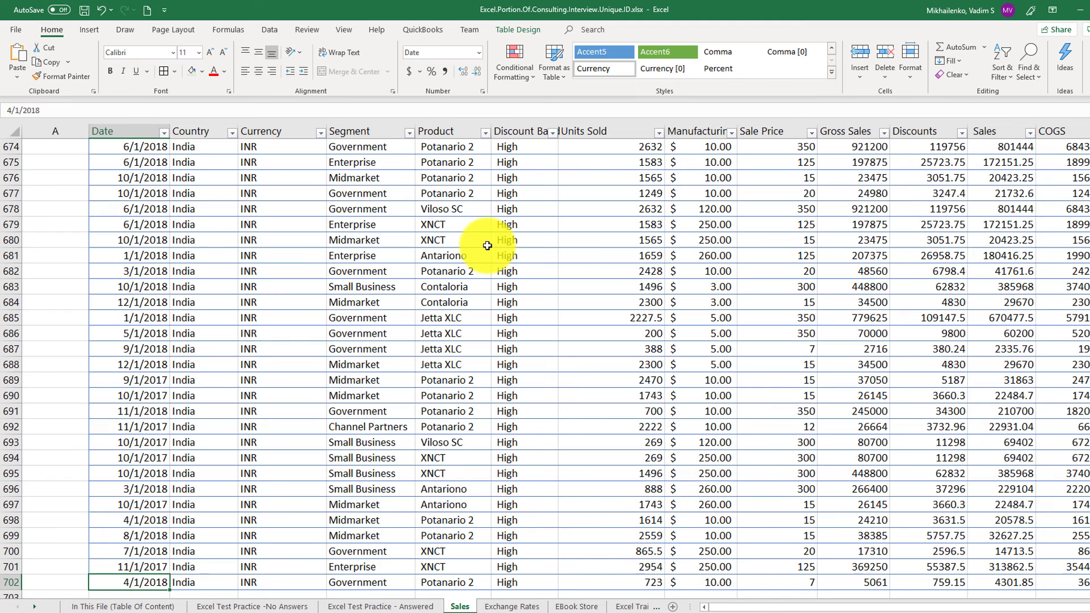
{"action": "key", "text": "Left"}
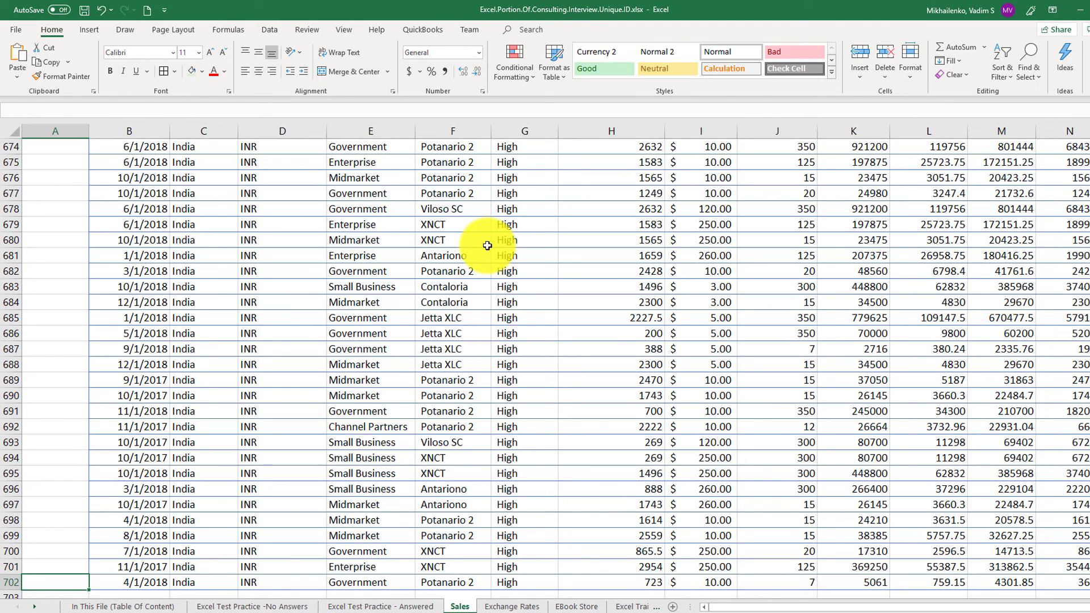
{"action": "key", "text": "ctrl+shift+Up"}
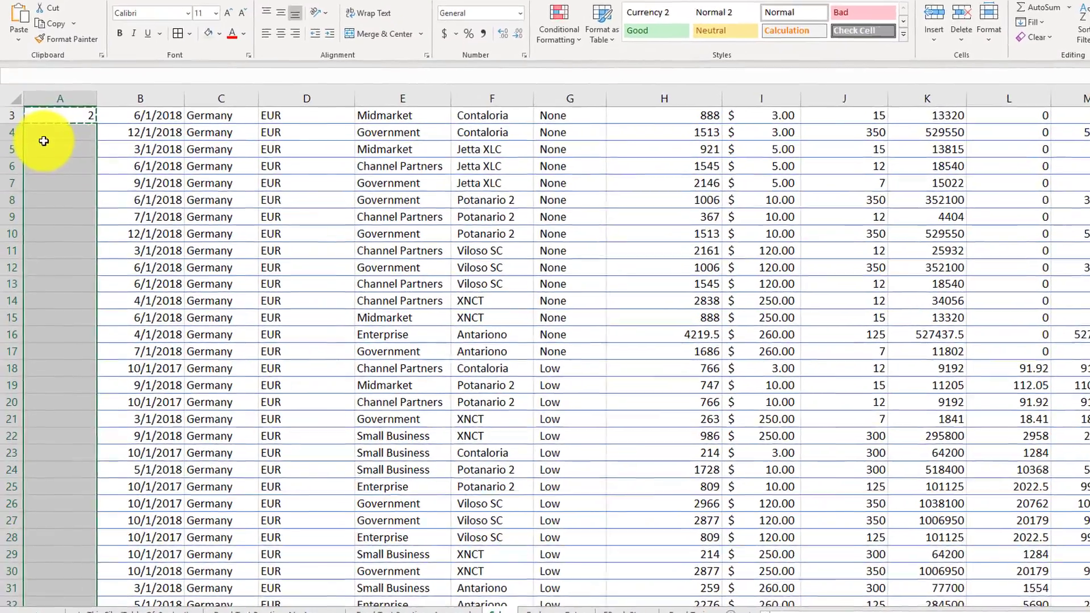
{"action": "key", "text": "ctrl+v"}
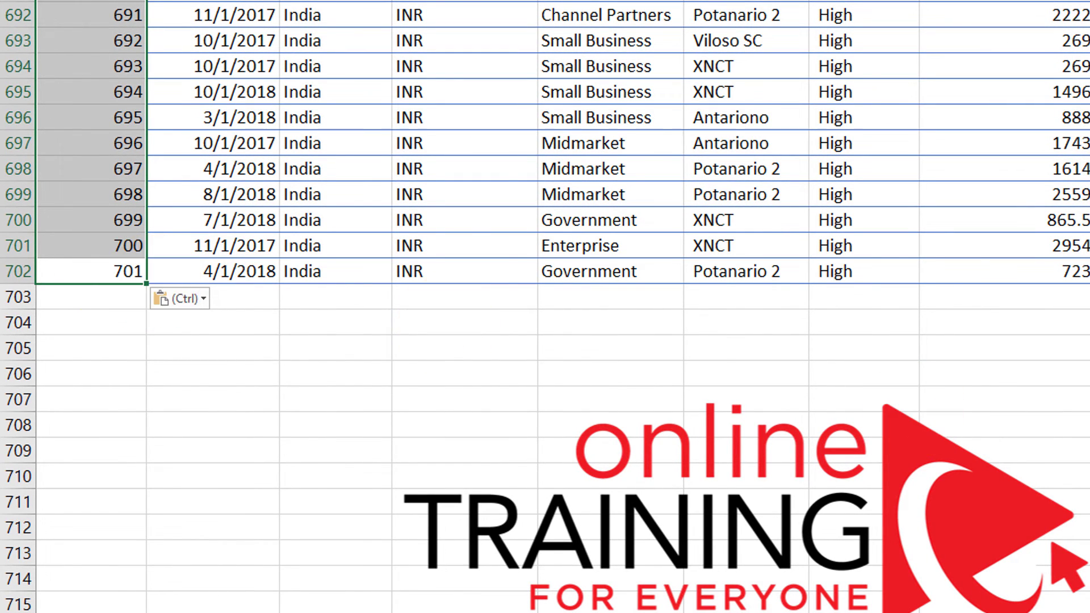
Add "(Complete)" to the answer for question 2 in C10 of the Excel Test Practice - Answered sheet.
{"action": "left_click", "coordinate": [912, 414]}
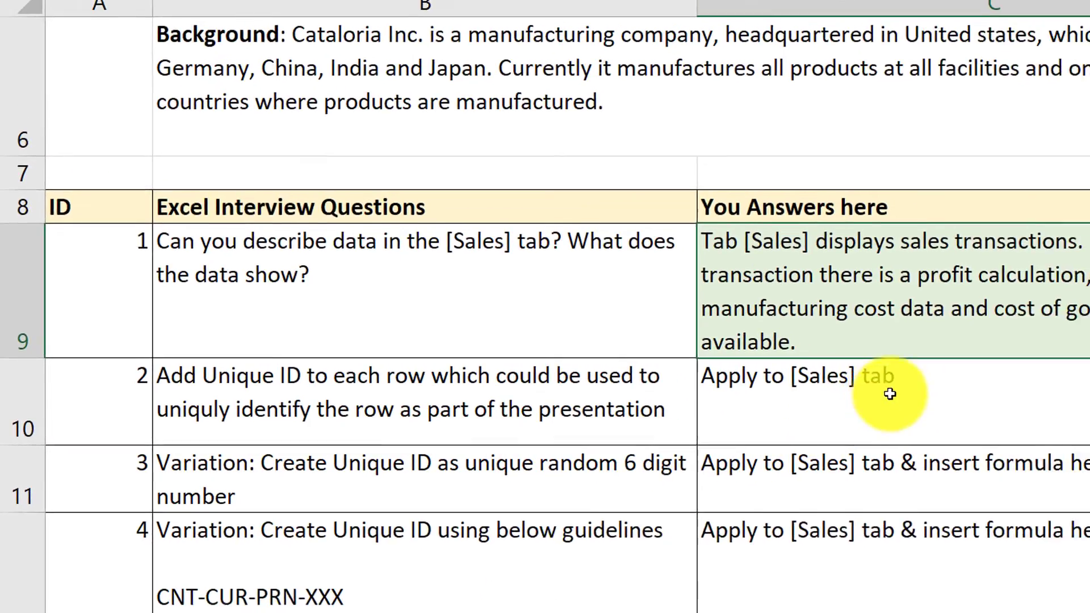
{"action": "double_click", "coordinate": [889, 393]}
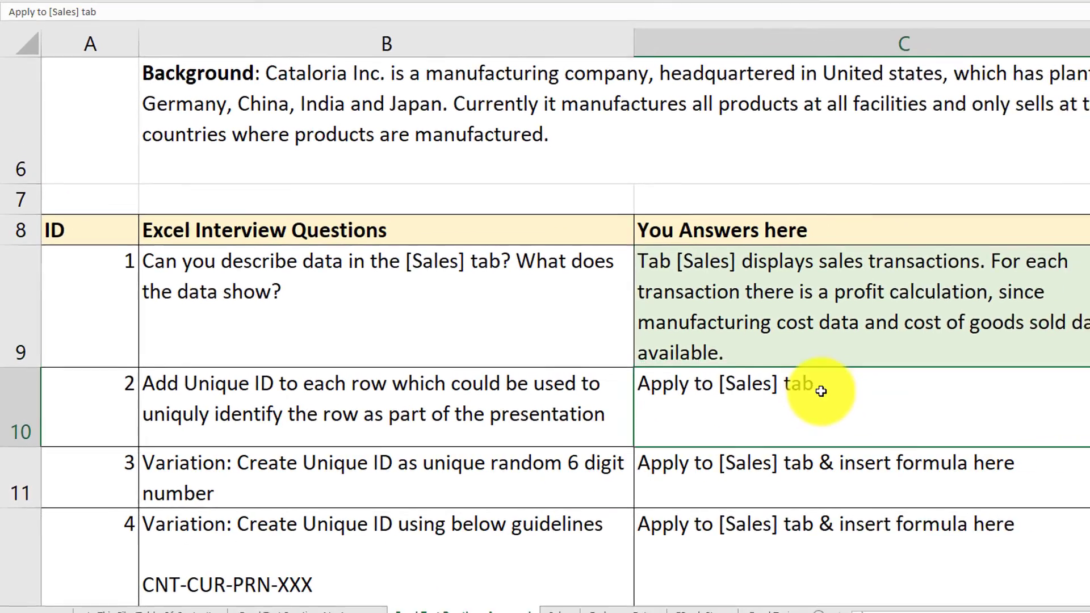
{"action": "type", "text": "(Complete"}
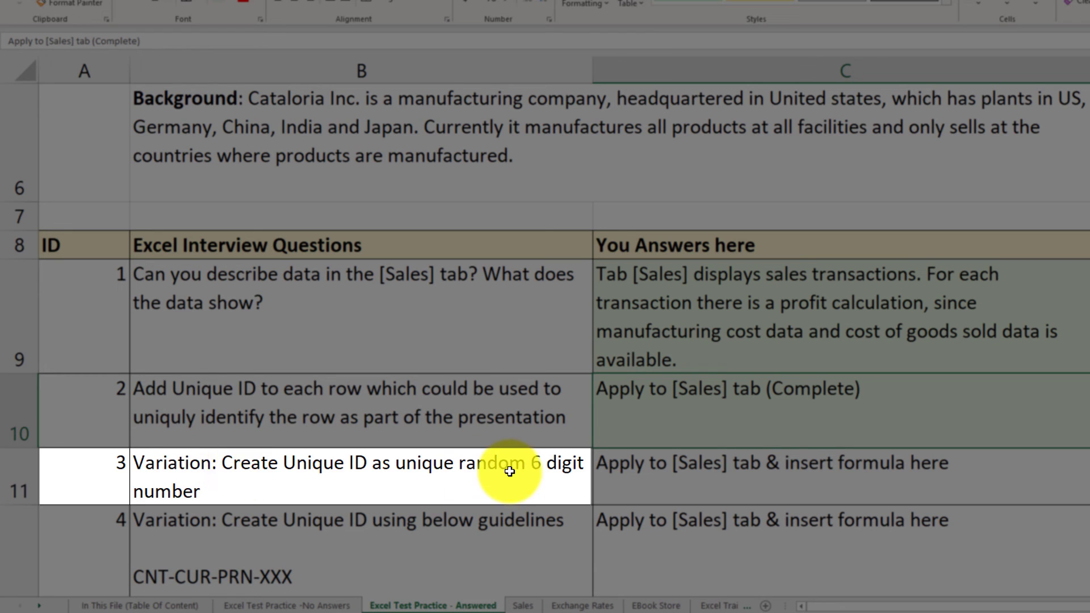
Insert a blank column before UniqueID on the Sales sheet and enter =RANDBETWEEN(100000,999999) in A2.
{"action": "key", "text": "ctrl+Page_Down"}
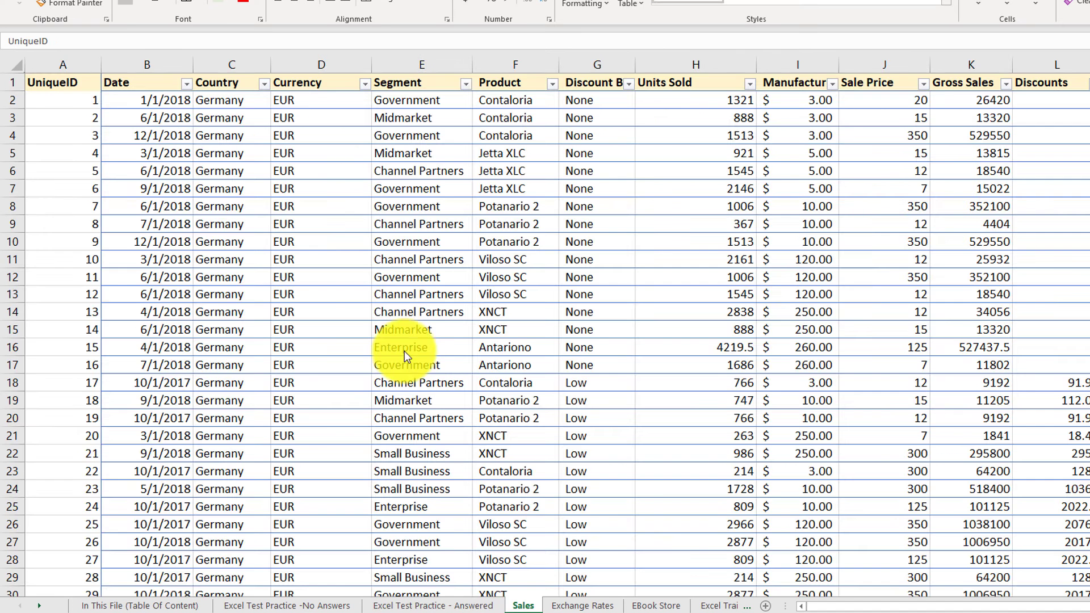
{"action": "left_click", "coordinate": [45, 64]}
{"action": "right_click", "coordinate": [68, 66]}
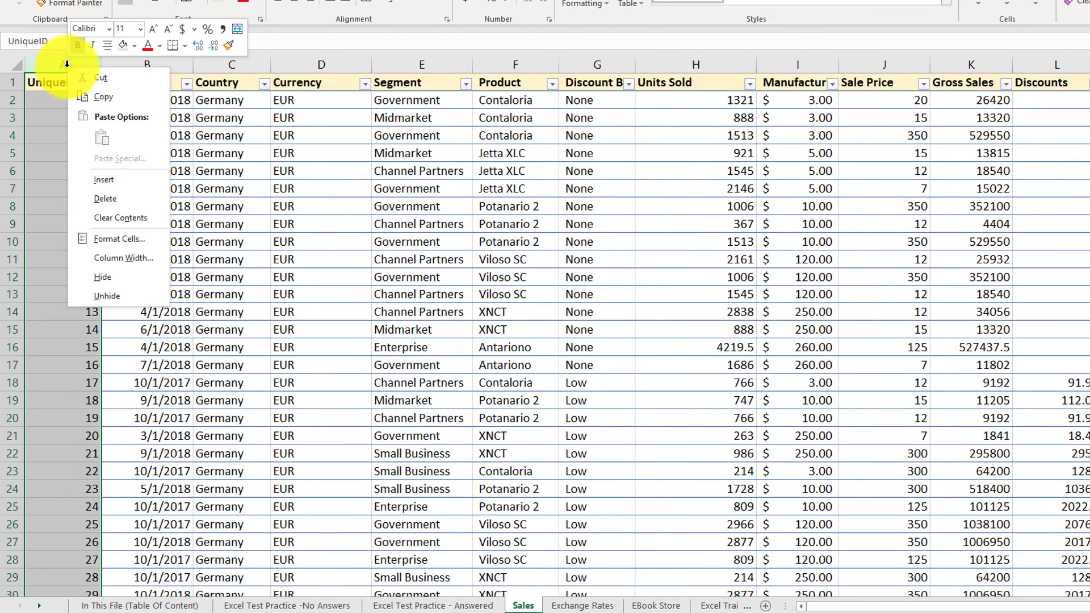
{"action": "left_click", "coordinate": [119, 185]}
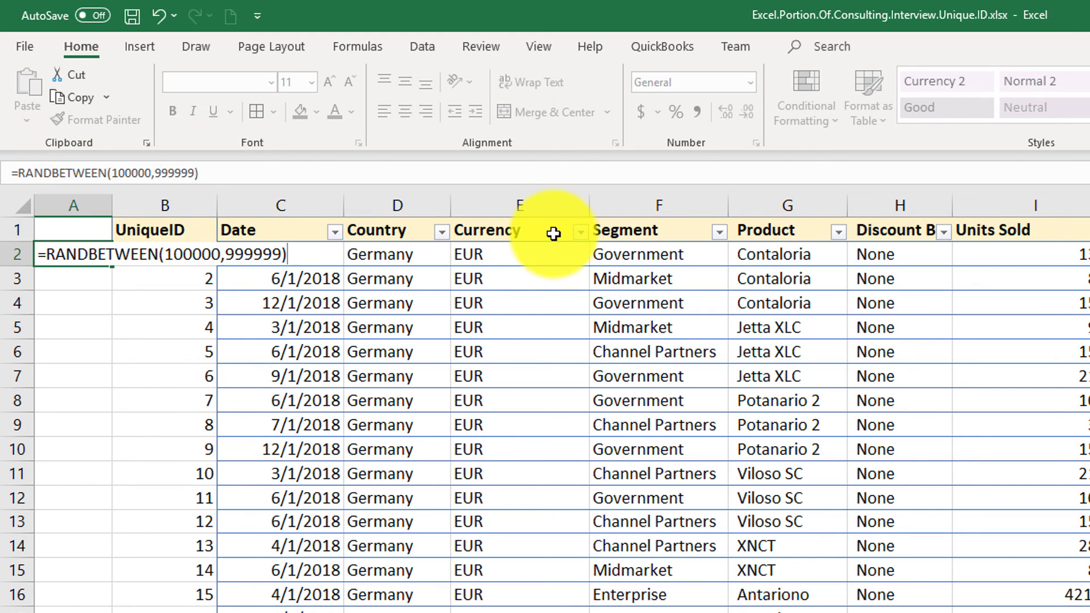
{"action": "key", "text": "Return"}
Copy the RANDBETWEEN formula from A2 down column A through the last data row, A702.
{"action": "left_click", "coordinate": [85, 250]}
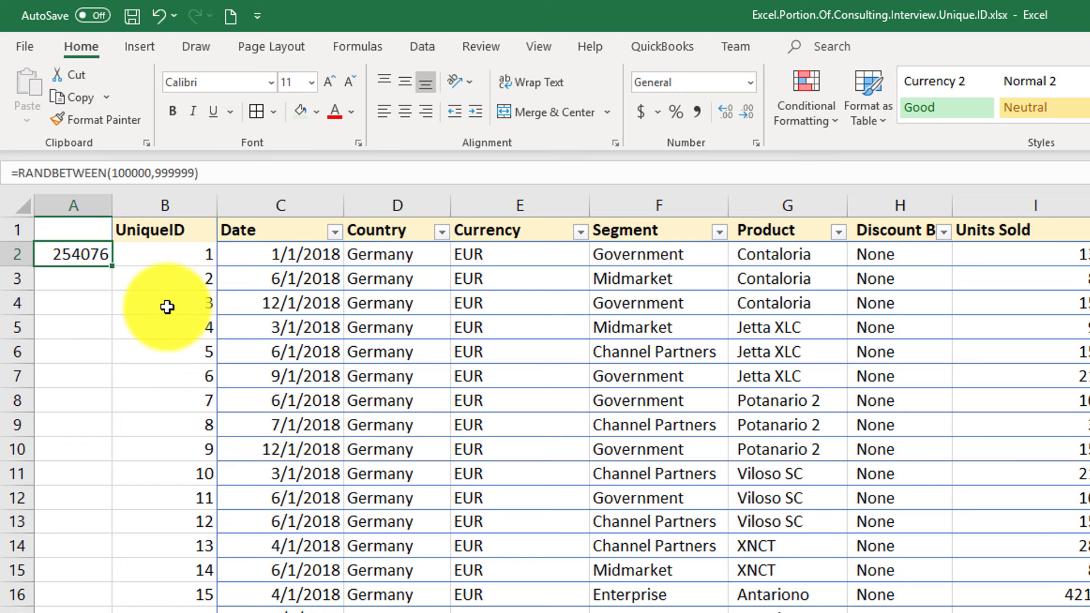
{"action": "left_click", "coordinate": [23, 303]}
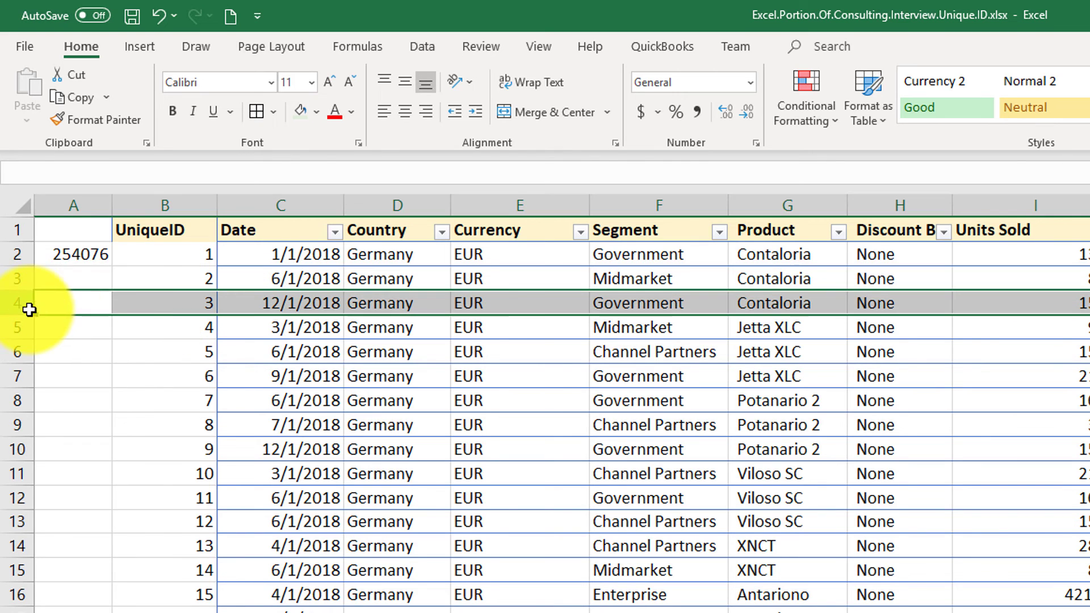
{"action": "key", "text": "Up"}
{"action": "key", "text": "Up"}
{"action": "key", "text": "ctrl+c"}
{"action": "left_click", "coordinate": [62, 282]}
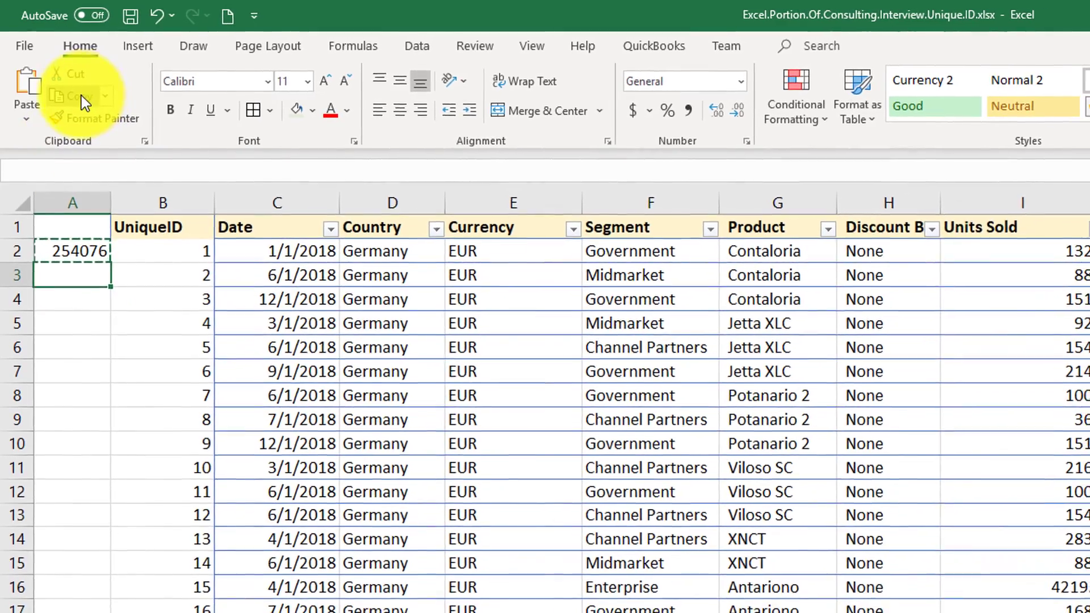
{"action": "left_click", "coordinate": [80, 95]}
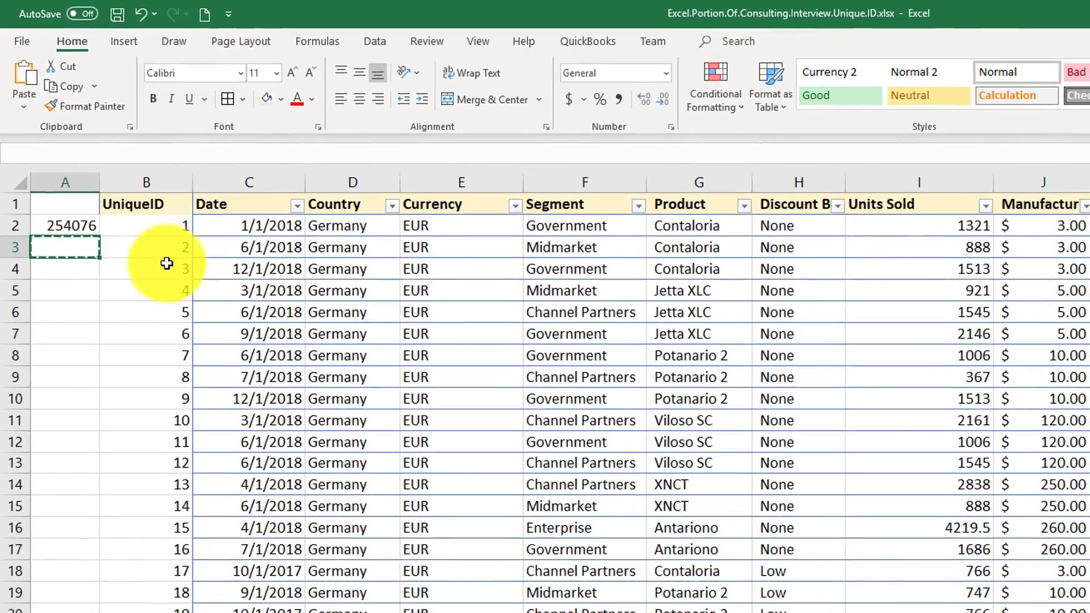
{"action": "key", "text": "Right"}
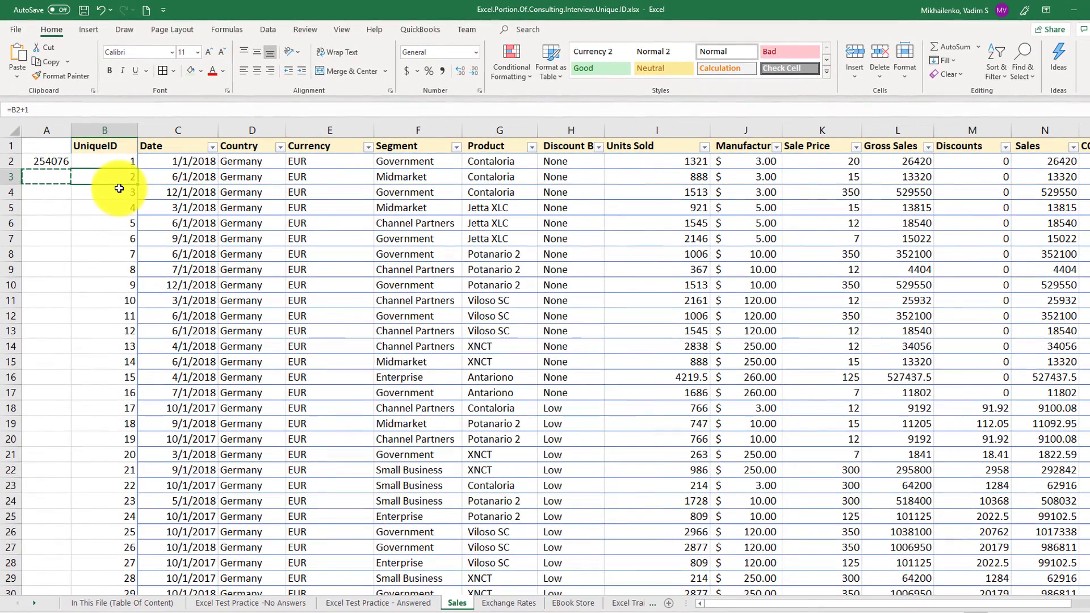
{"action": "key", "text": "ctrl+Down"}
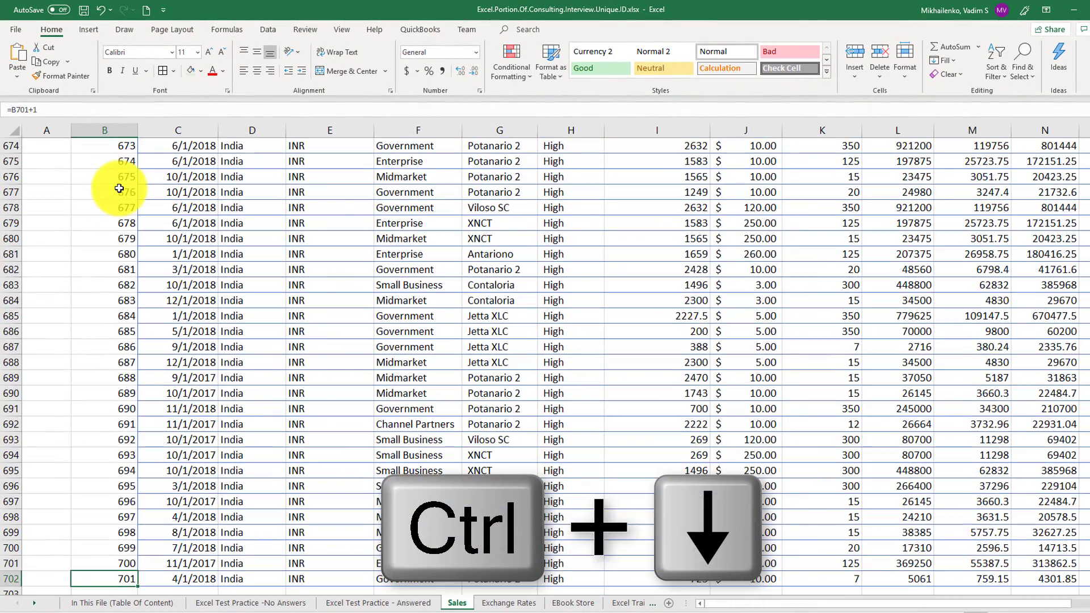
{"action": "key", "text": "Left"}
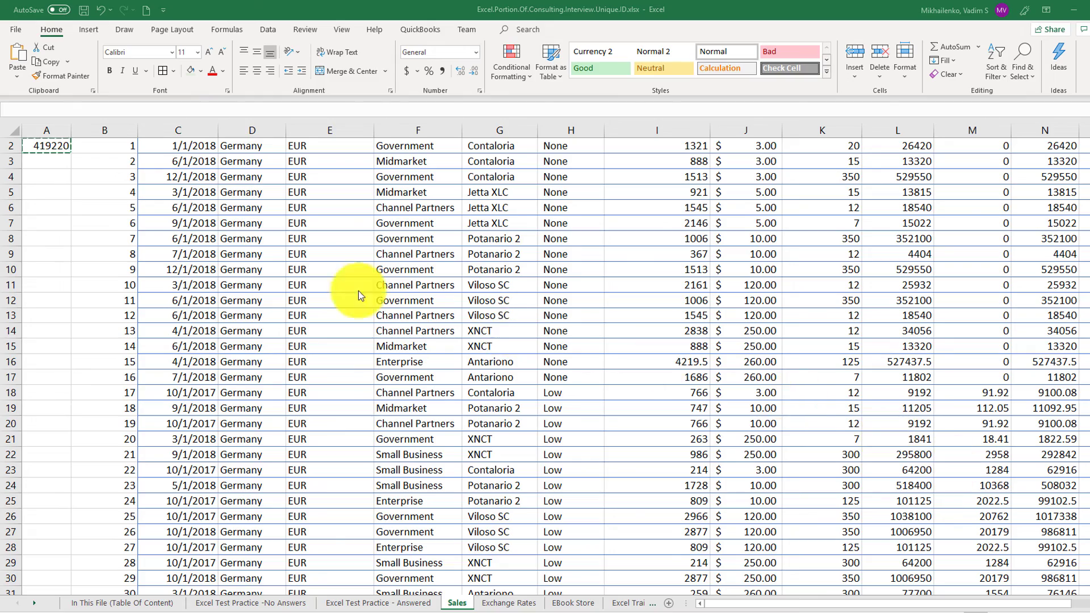
{"action": "left_click", "coordinate": [17, 57]}
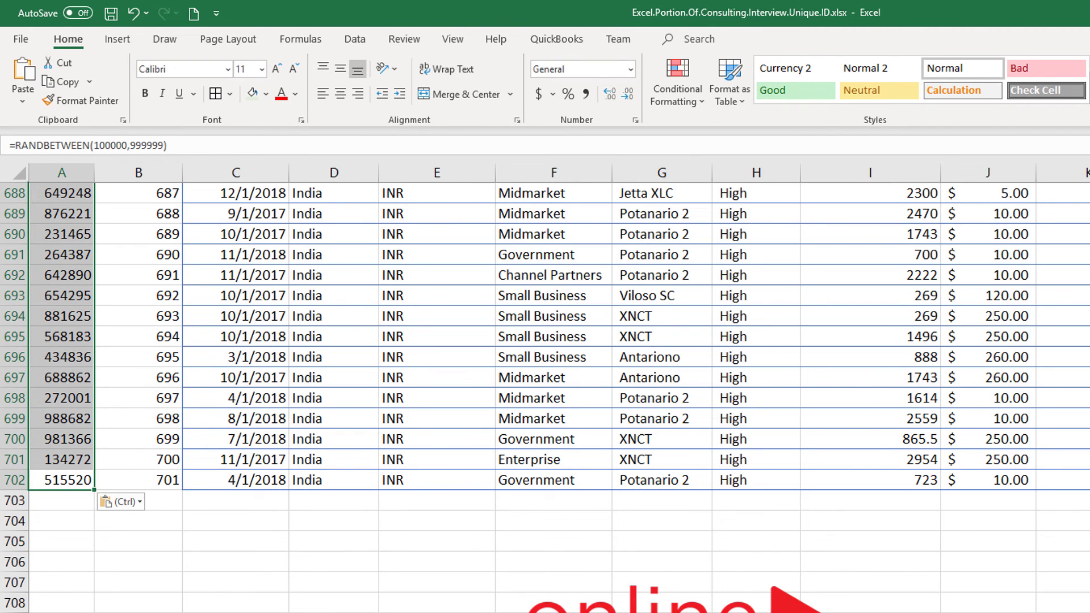
Recalculate the sheet several times from the top of column A to check whether the random IDs stay fixed.
{"action": "scroll", "coordinate": [1009, 175], "scroll_direction": "up", "scroll_amount": 20}
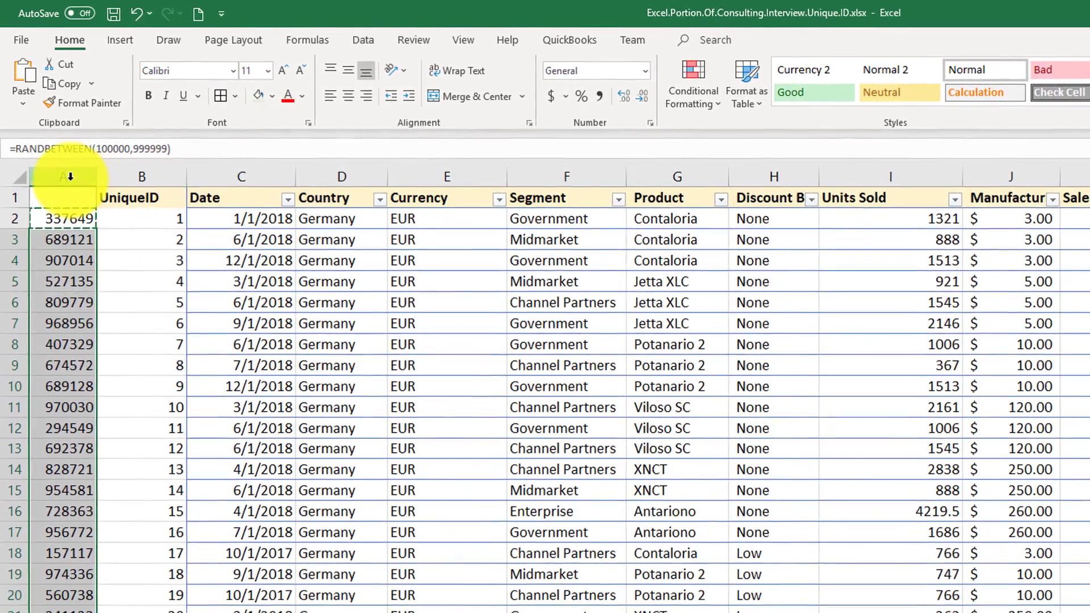
{"action": "left_click", "coordinate": [62, 195]}
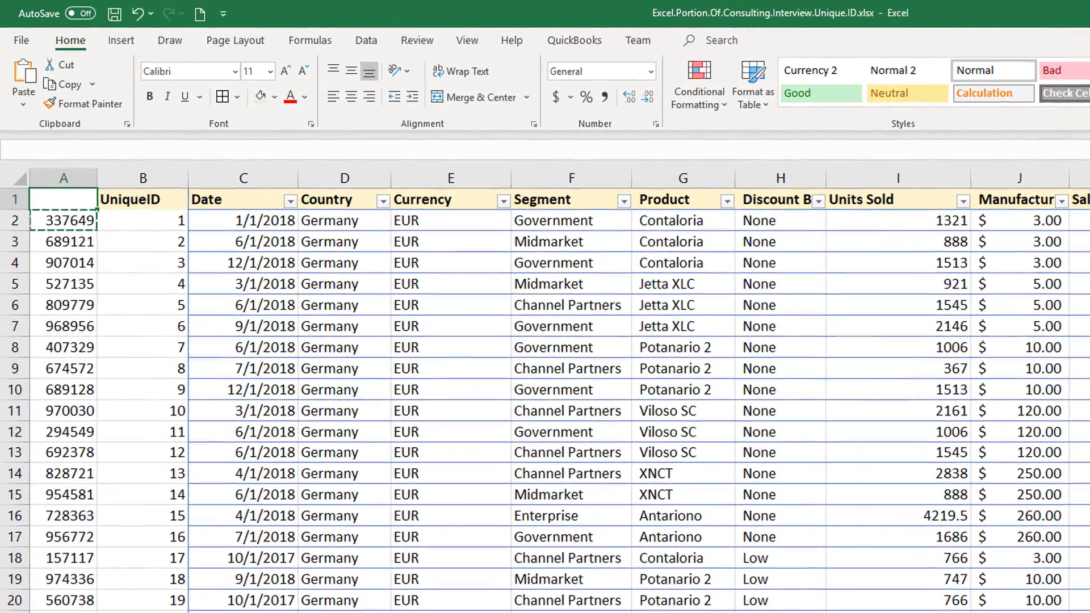
{"action": "key", "text": "F9"}
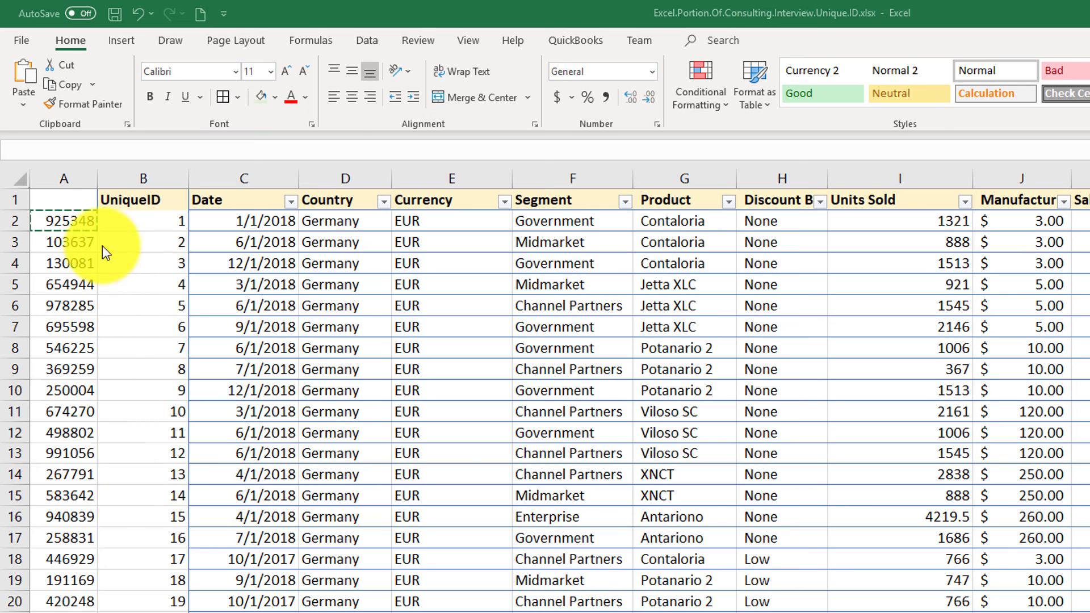
{"action": "double_click", "coordinate": [97, 177]}
{"action": "double_click", "coordinate": [96, 178]}
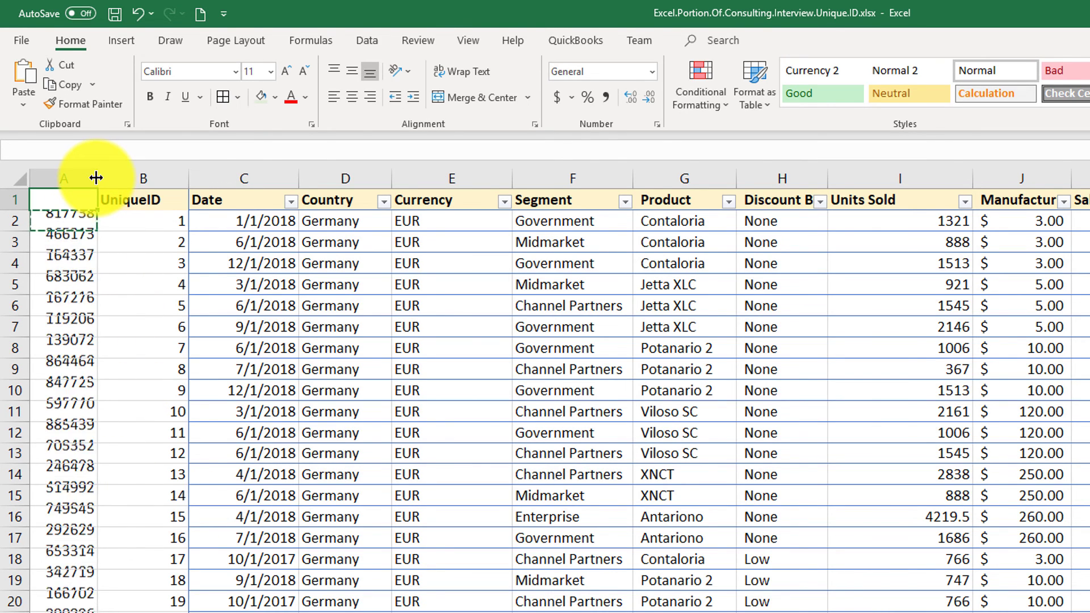
{"action": "double_click", "coordinate": [96, 178]}
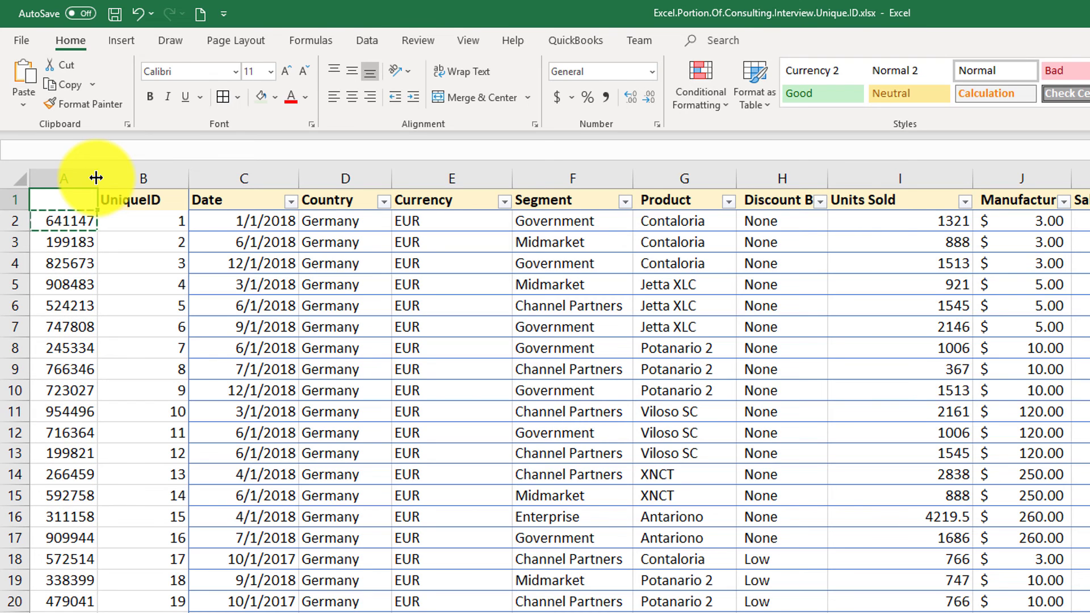
{"action": "double_click", "coordinate": [96, 178]}
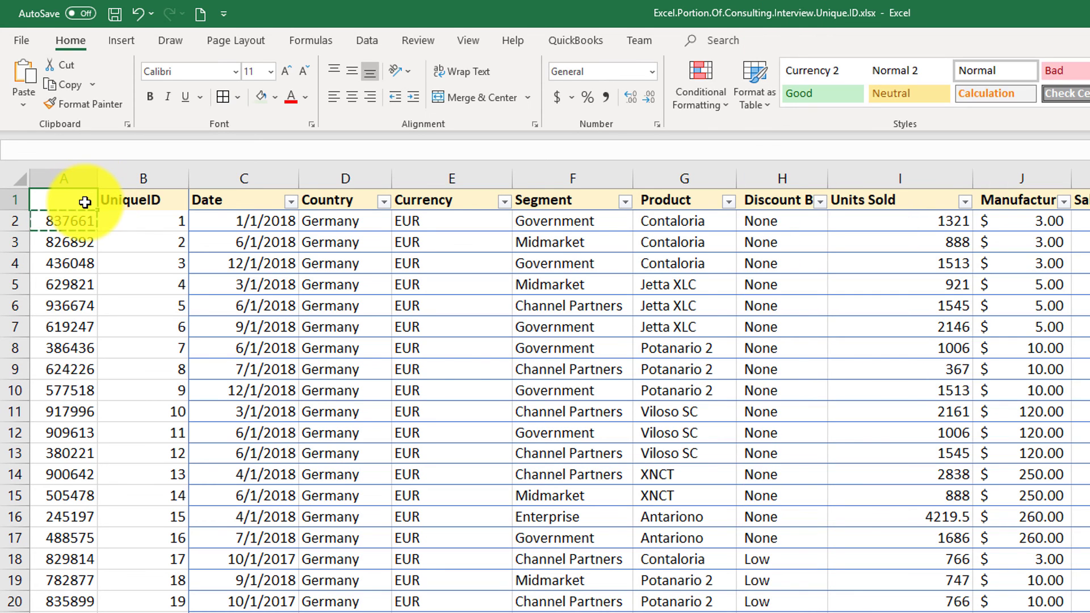
Enter the header "Unique 6 Digit ID" in A1 and fit column A's width to it.
{"action": "type", "text": "Uniq"}
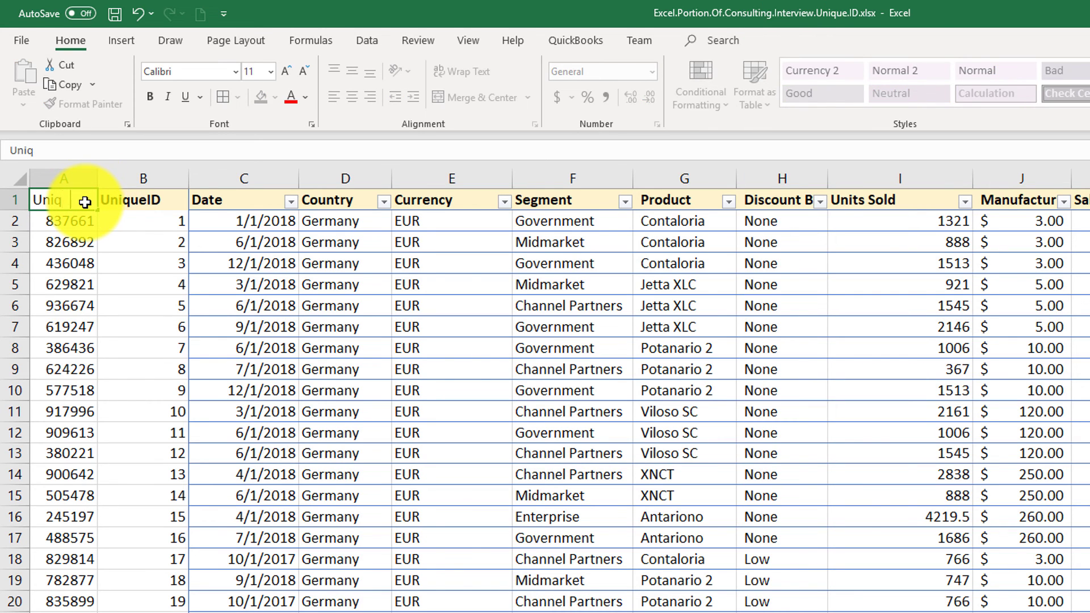
{"action": "type", "text": "ue ID"}
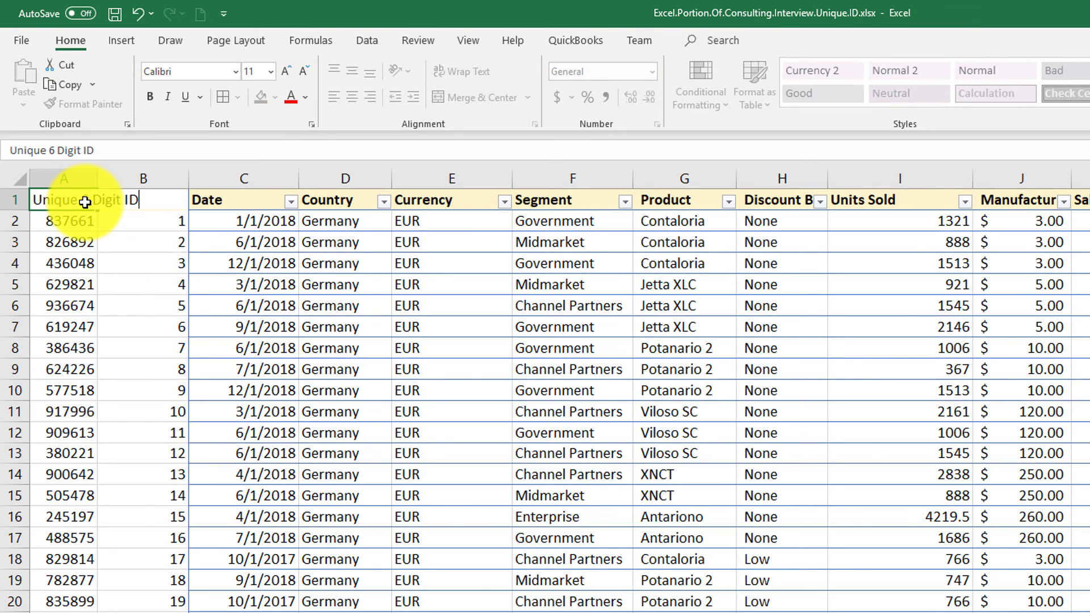
{"action": "key", "text": "Return"}
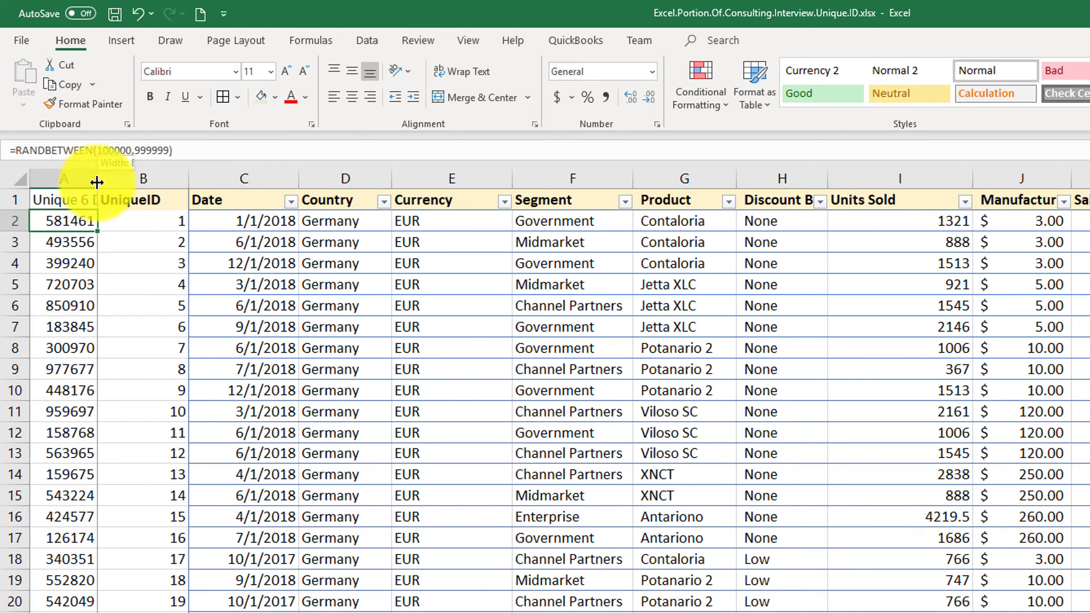
{"action": "double_click", "coordinate": [96, 181]}
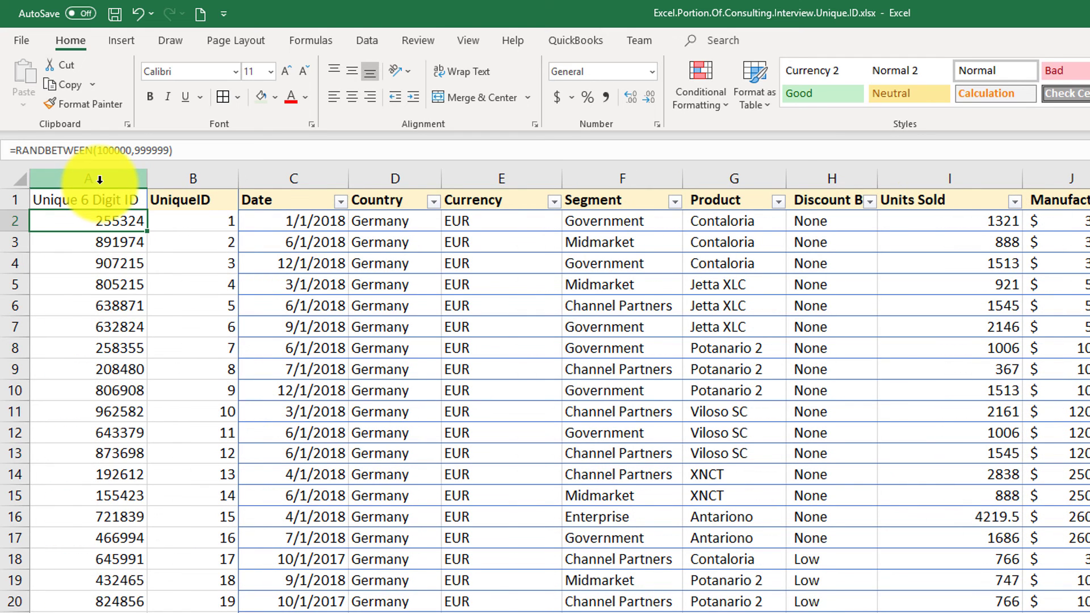
{"action": "left_click", "coordinate": [99, 179]}
{"action": "left_click", "coordinate": [72, 91]}
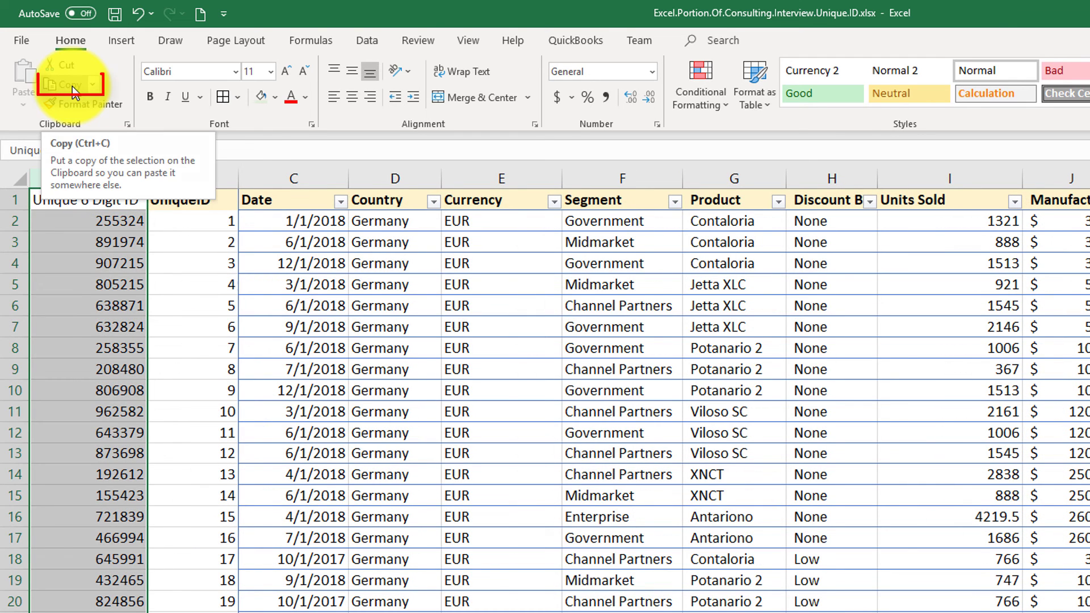
{"action": "left_click", "coordinate": [72, 91]}
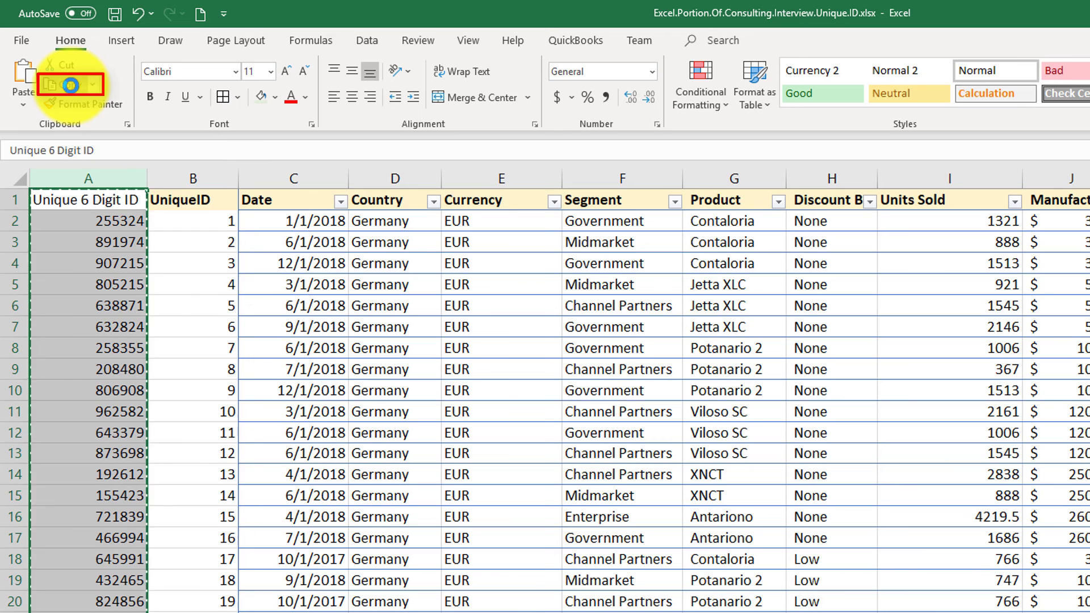
{"action": "right_click", "coordinate": [80, 180]}
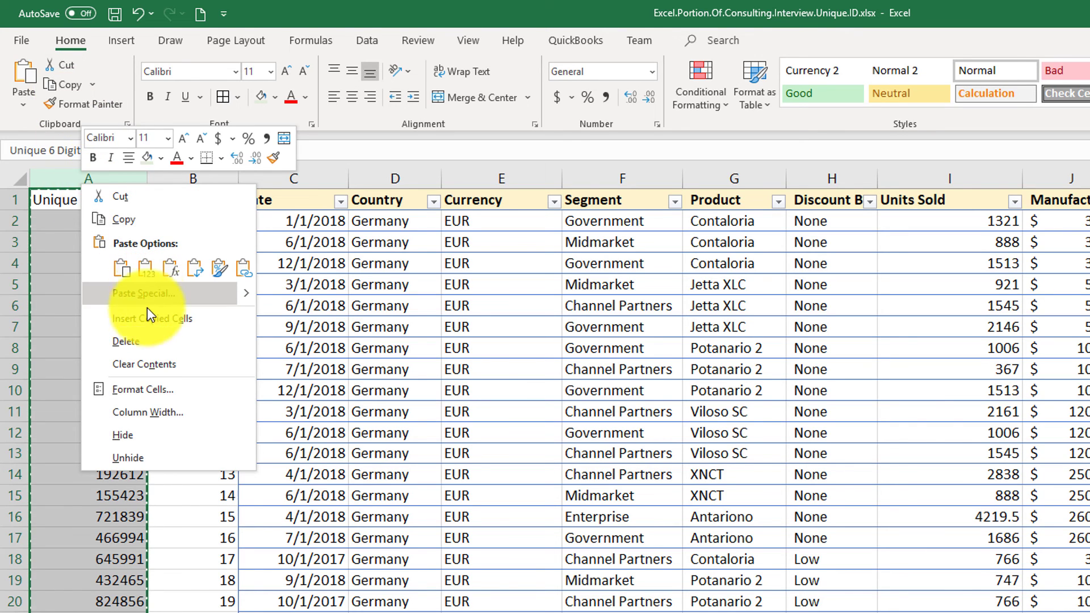
{"action": "left_click", "coordinate": [85, 180]}
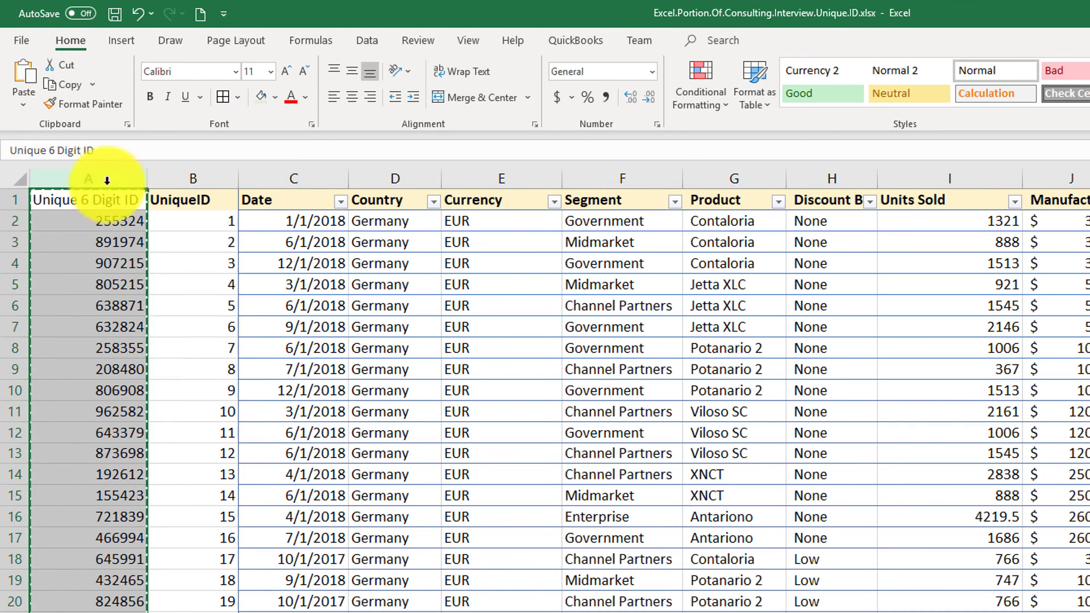
{"action": "key", "text": "Escape"}
Insert a blank column before the Unique 6 Digit ID column and paste that column's contents into it as values only.
{"action": "right_click", "coordinate": [85, 183]}
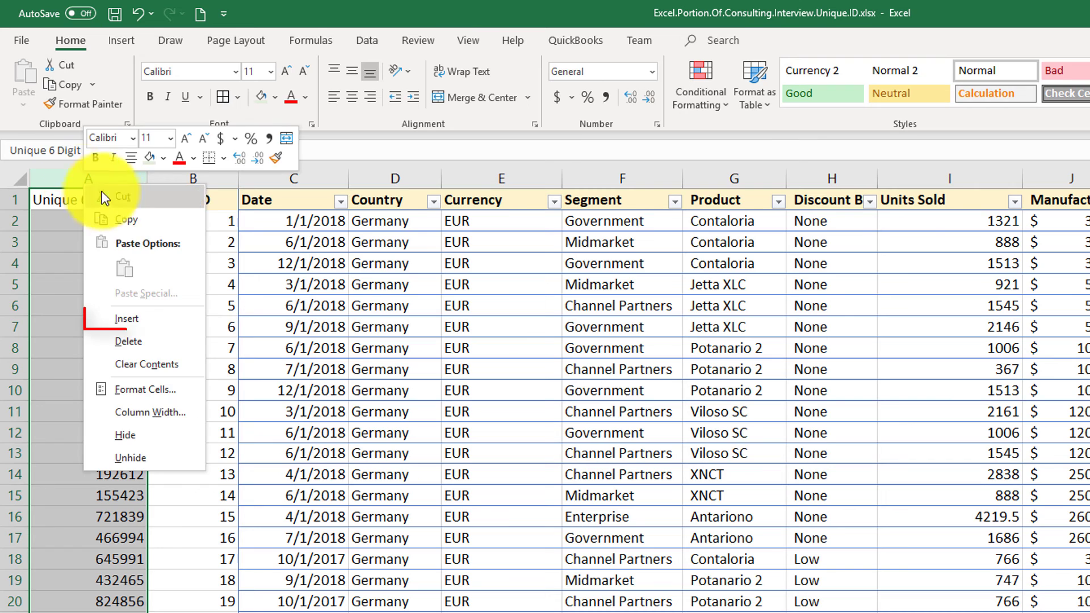
{"action": "left_click", "coordinate": [131, 315]}
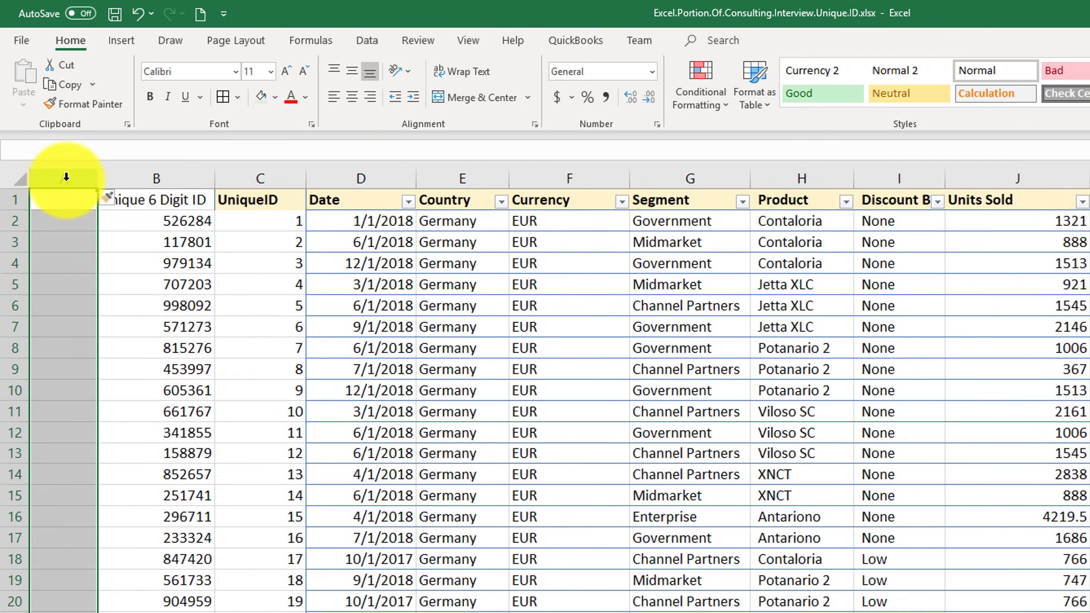
{"action": "left_click", "coordinate": [68, 201]}
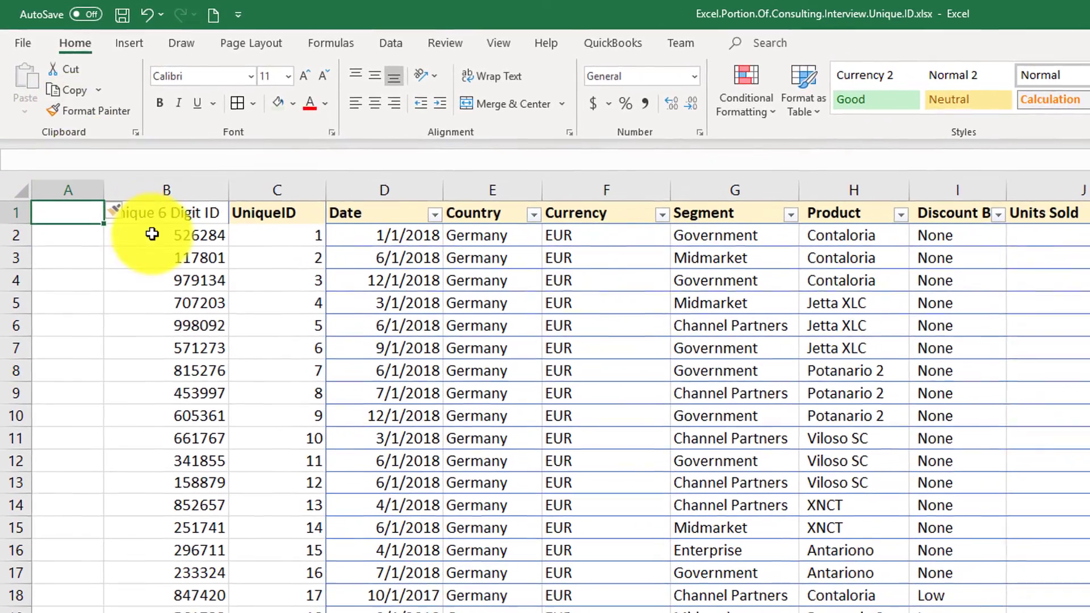
{"action": "left_click", "coordinate": [167, 190]}
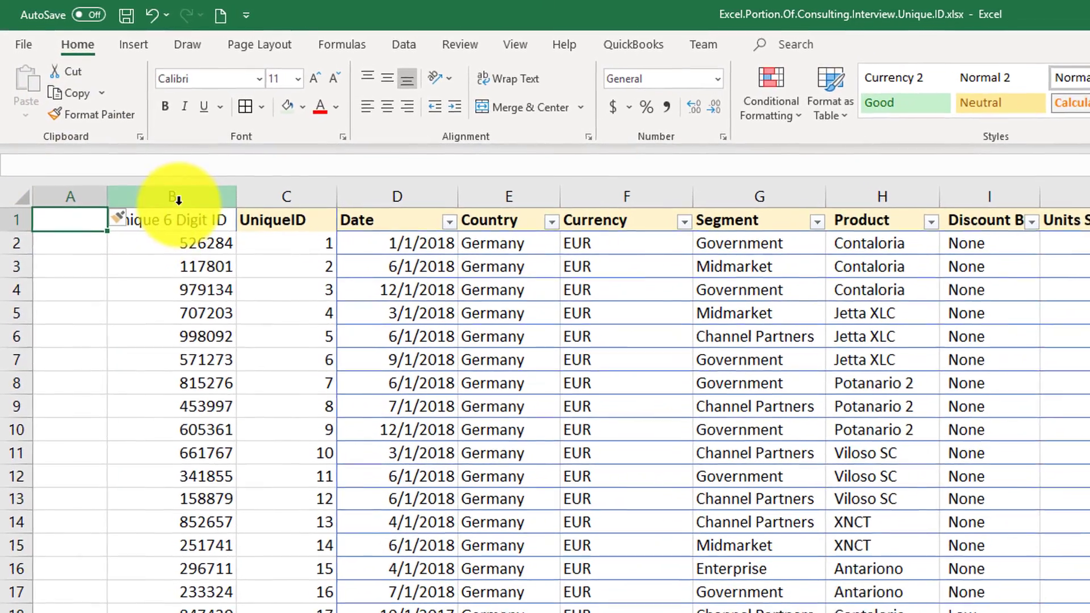
{"action": "key", "text": "ctrl+c"}
{"action": "left_click", "coordinate": [67, 212]}
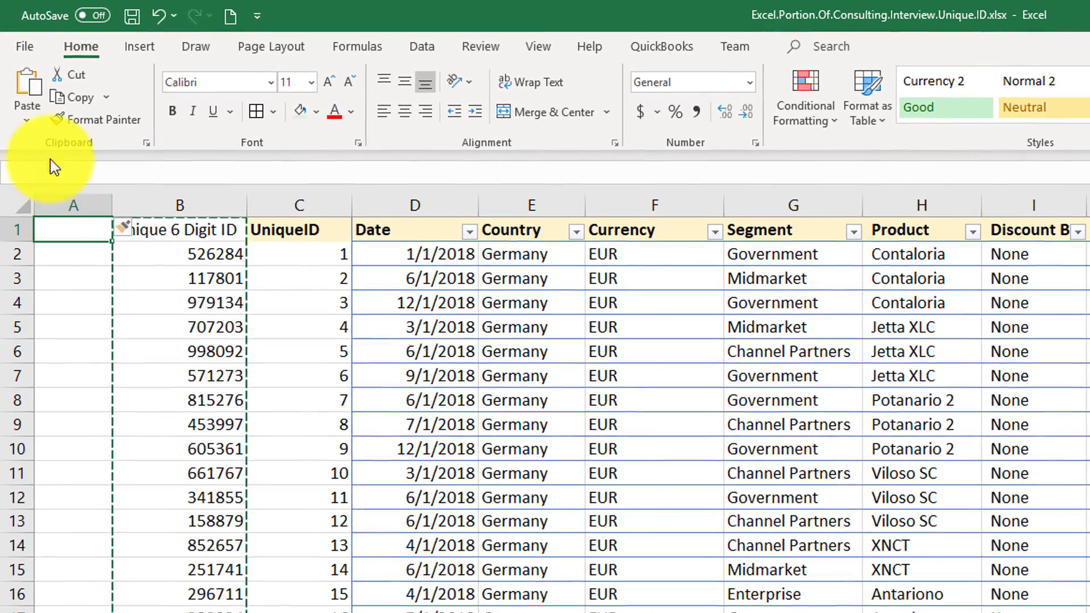
{"action": "left_click", "coordinate": [24, 121]}
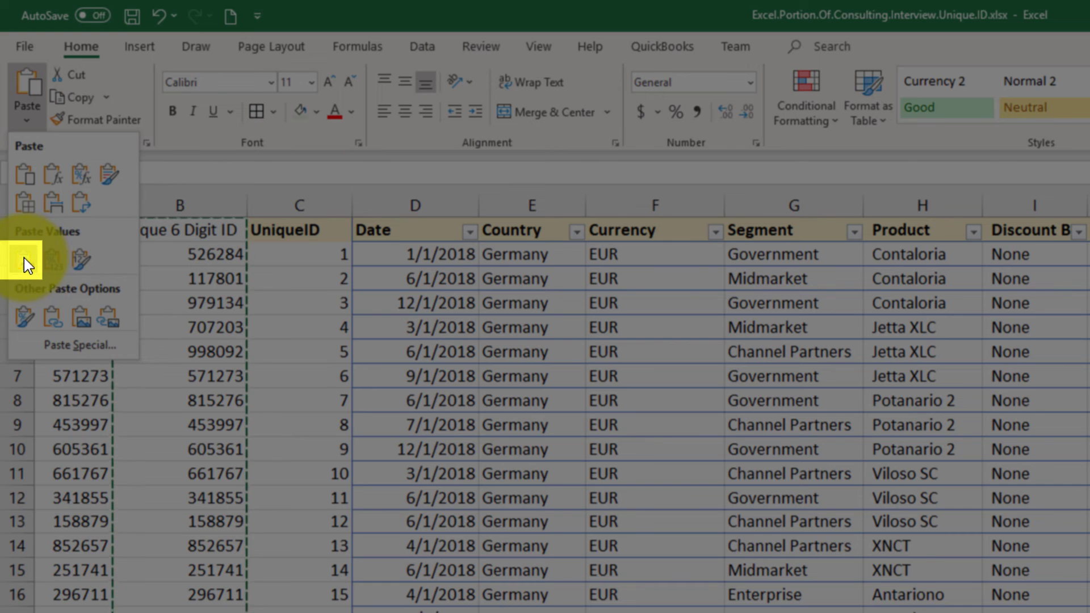
{"action": "left_click", "coordinate": [25, 259]}
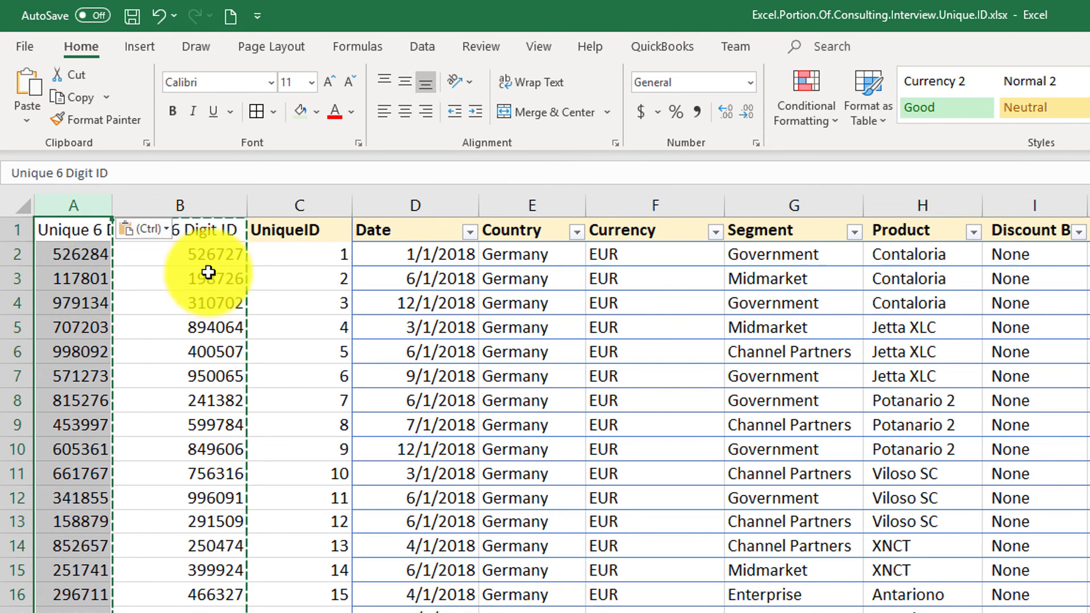
Delete column B with the RANDBETWEEN formulas and check in several cells of column A whether the pasted IDs are fixed values.
{"action": "left_click", "coordinate": [205, 210]}
{"action": "right_click", "coordinate": [202, 210]}
{"action": "left_click", "coordinate": [270, 393]}
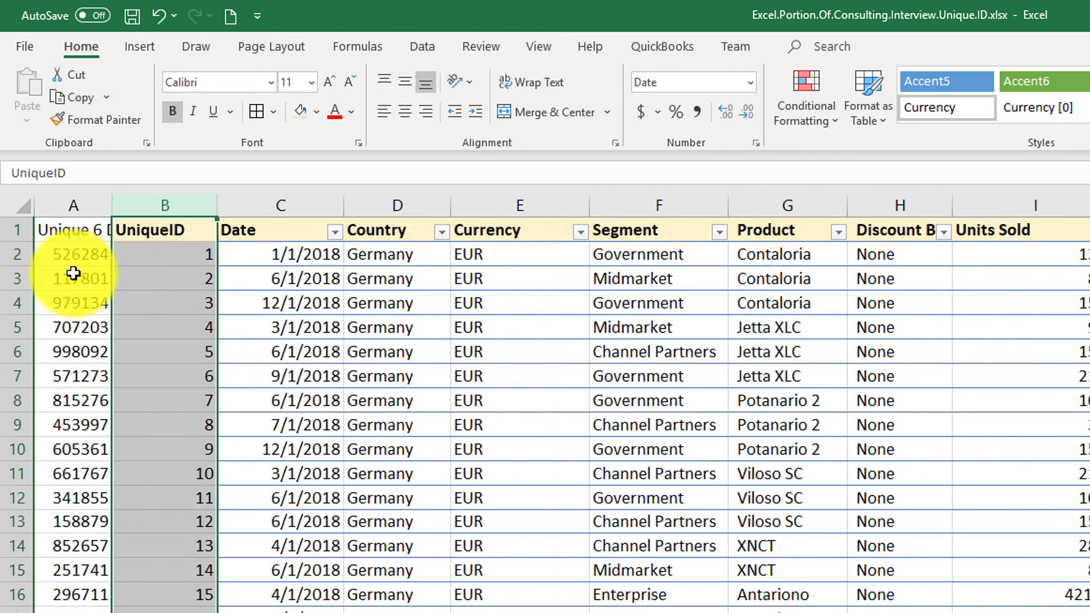
{"action": "left_click", "coordinate": [76, 256]}
{"action": "left_click", "coordinate": [78, 279]}
{"action": "left_click", "coordinate": [32, 173]}
{"action": "left_click", "coordinate": [68, 347]}
{"action": "left_click", "coordinate": [68, 375]}
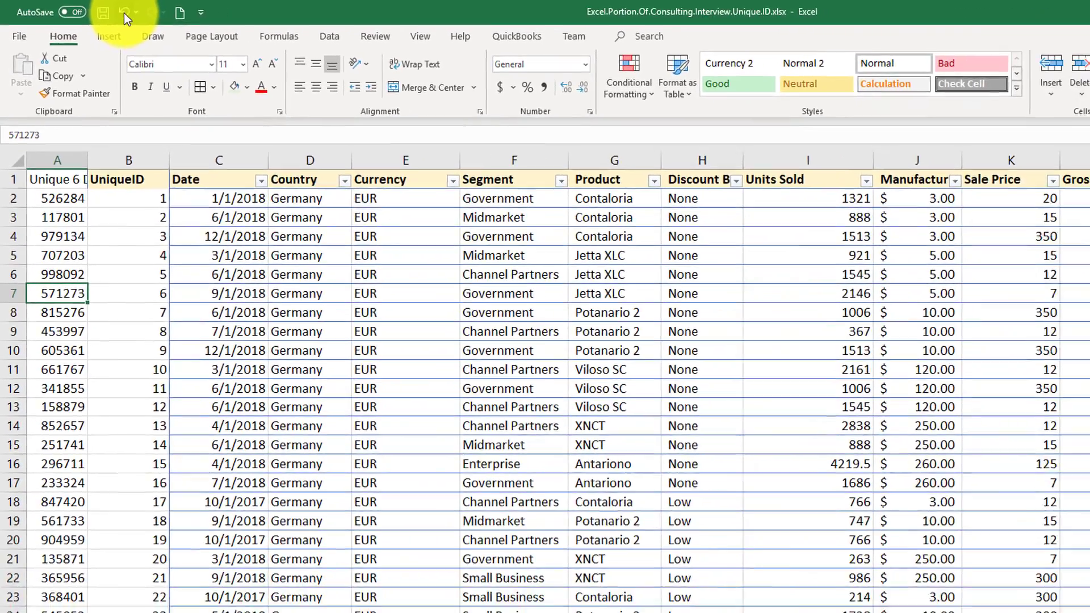
Undo the deletion of the RANDBETWEEN formula column and inspect the formula in B2.
{"action": "left_click", "coordinate": [126, 13]}
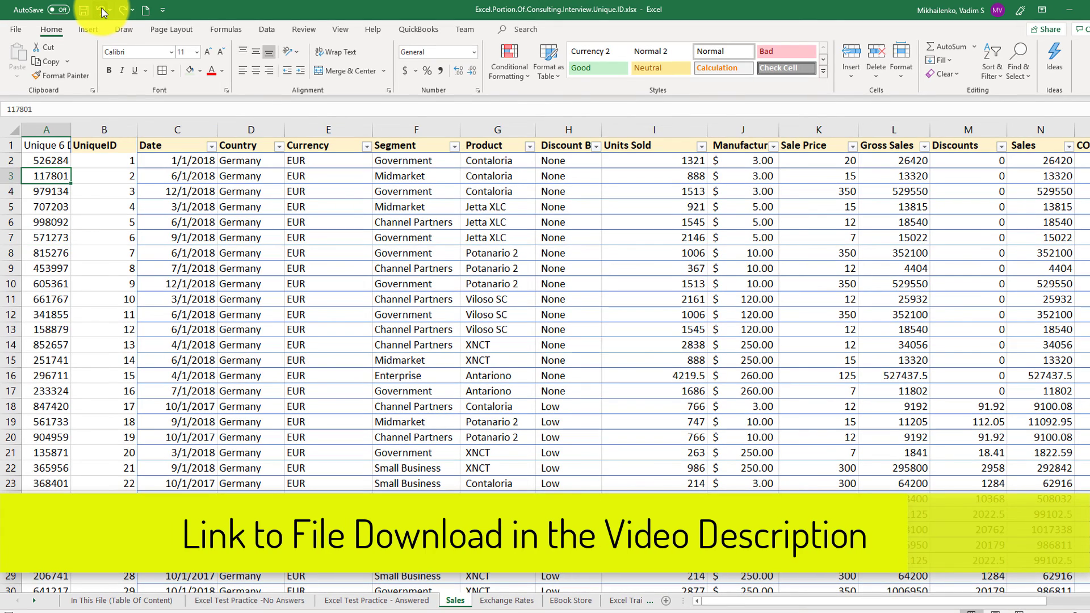
{"action": "left_click", "coordinate": [104, 12]}
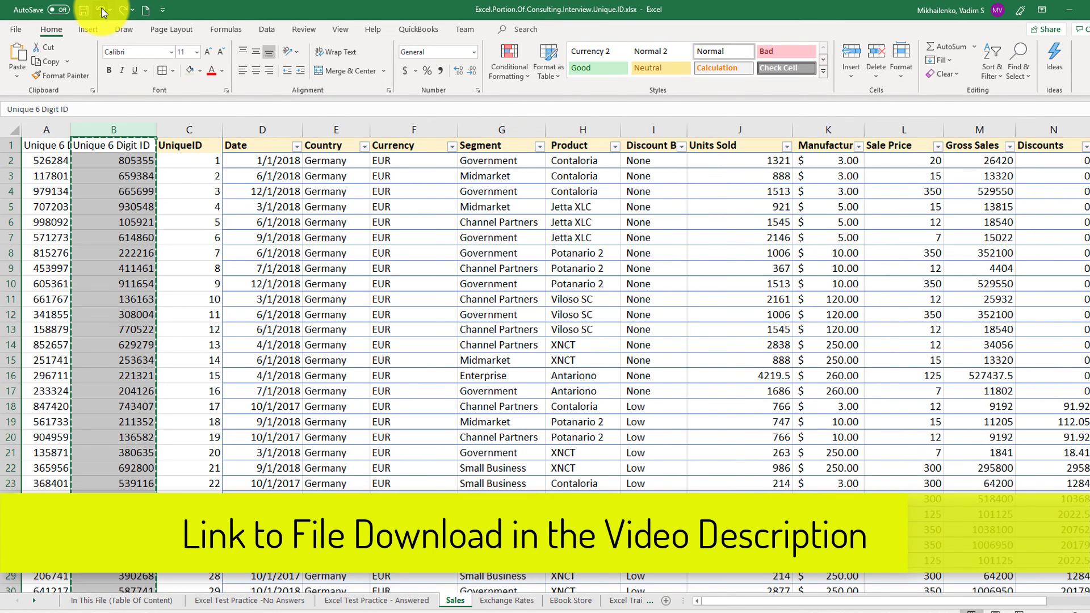
{"action": "key", "text": "ctrl+z"}
{"action": "left_click", "coordinate": [142, 163]}
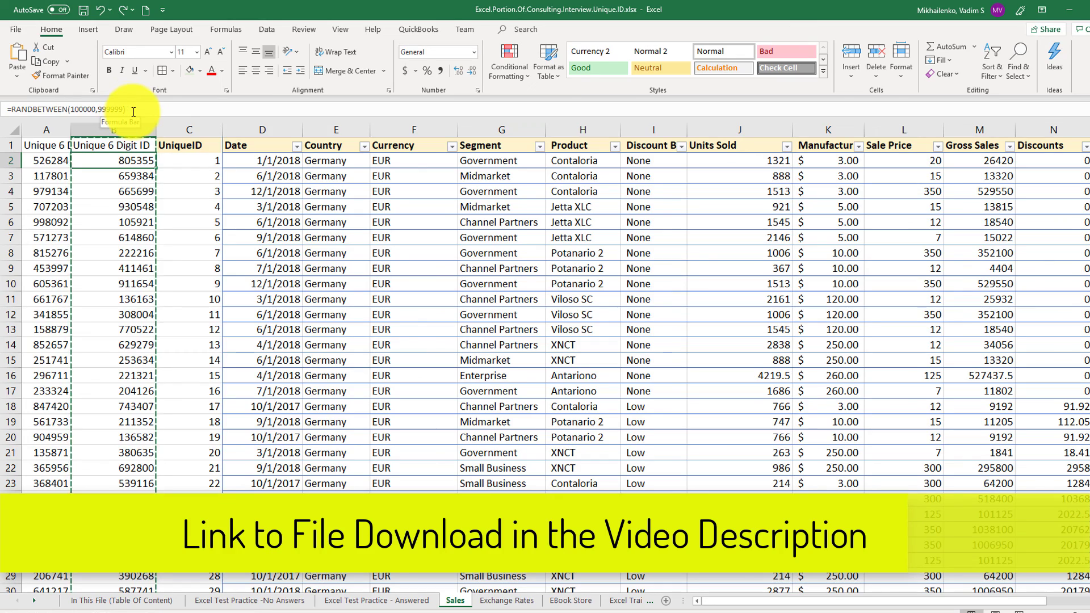
{"action": "key", "text": "Escape"}
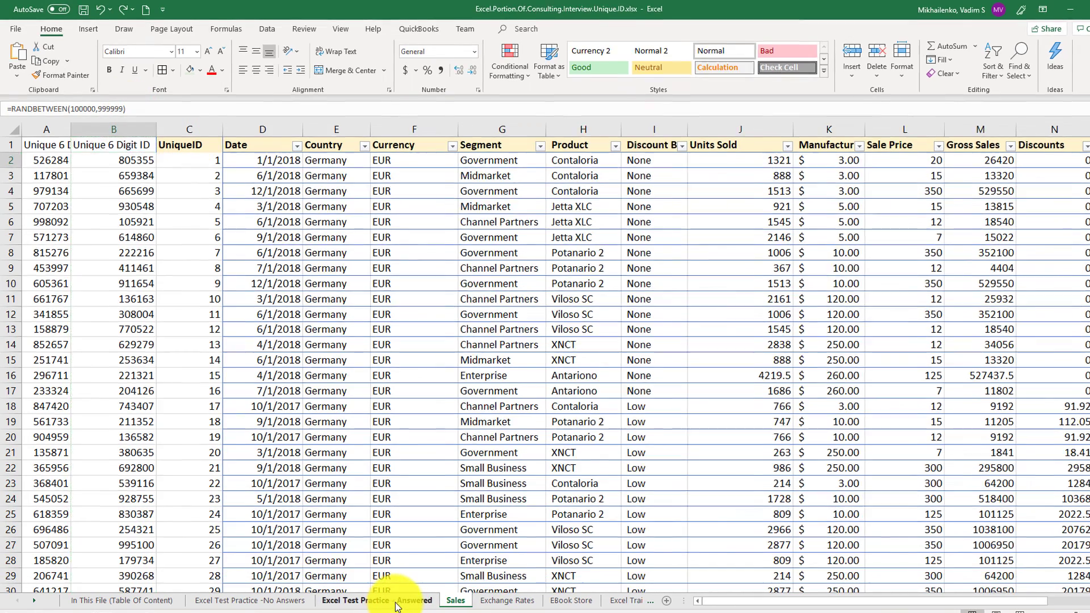
Append "(Complete" to the question 3 answer in C11 on the Excel Test Practice - Answered sheet.
{"action": "left_click", "coordinate": [395, 603]}
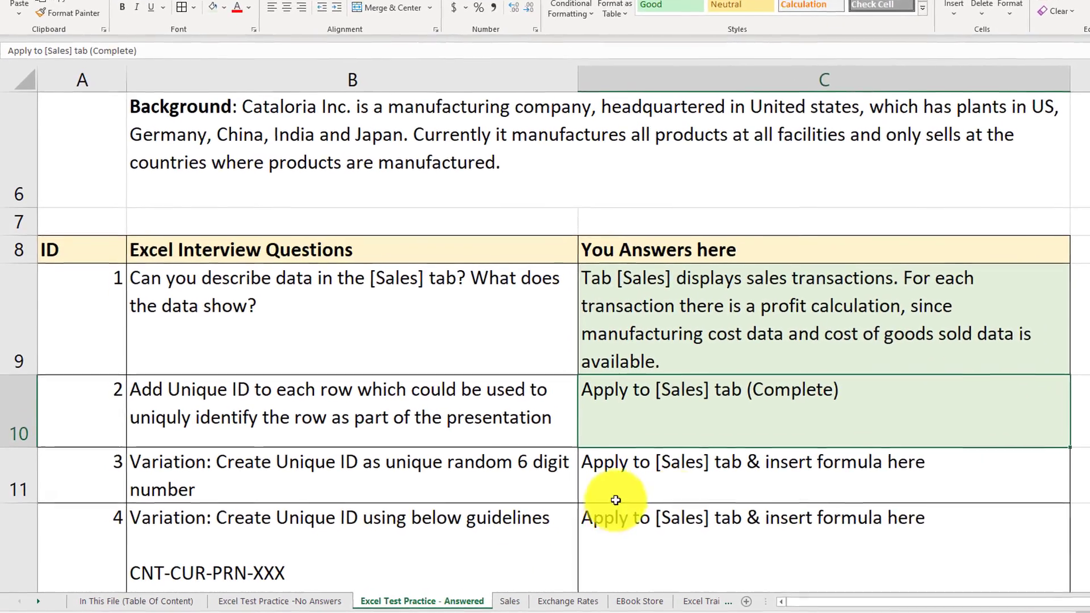
{"action": "left_click", "coordinate": [930, 467]}
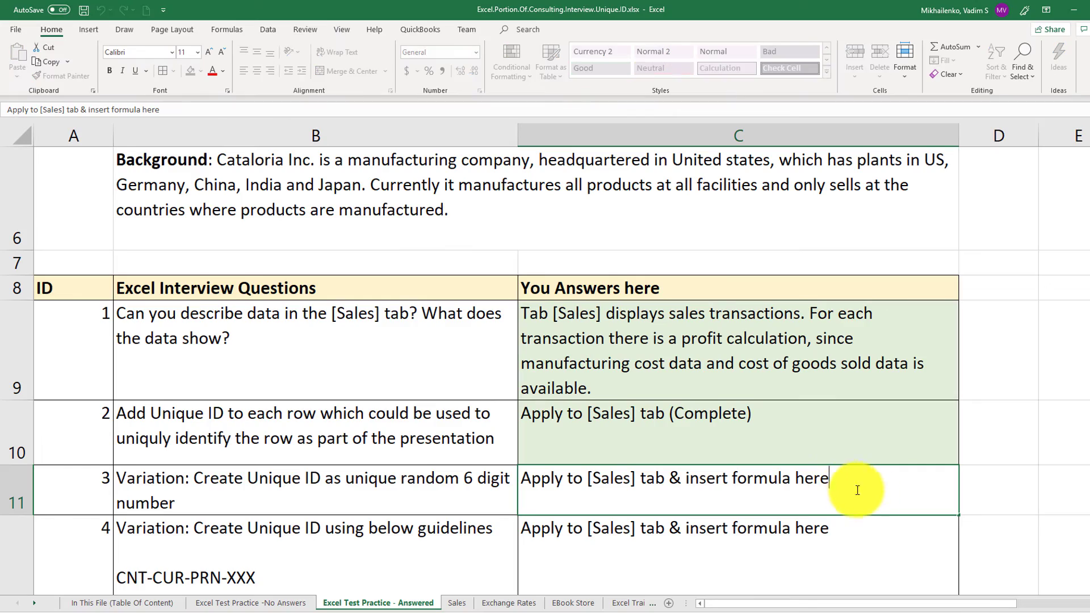
{"action": "double_click", "coordinate": [996, 469]}
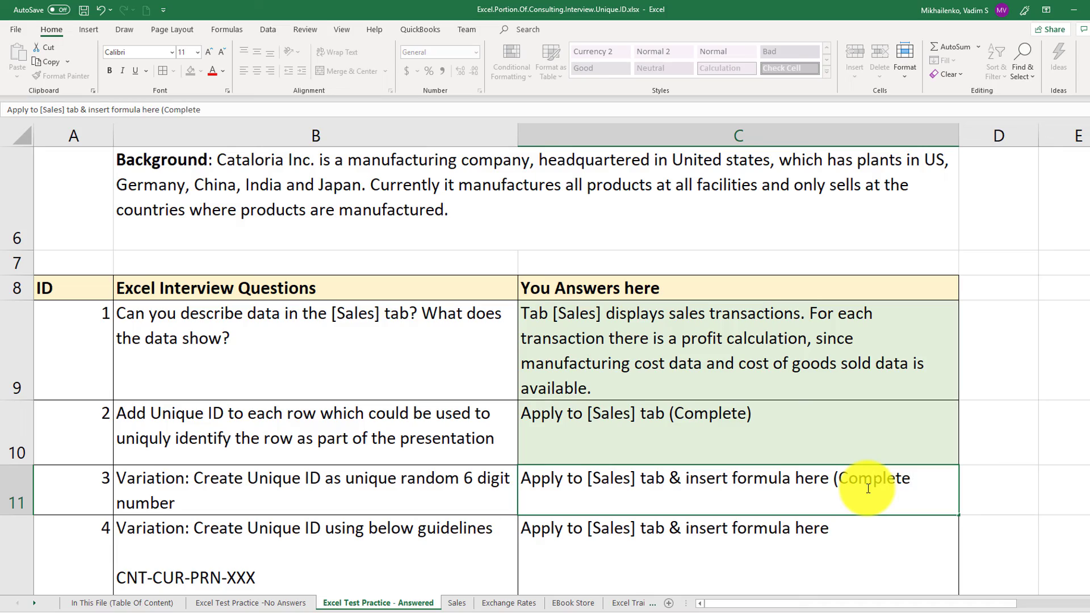
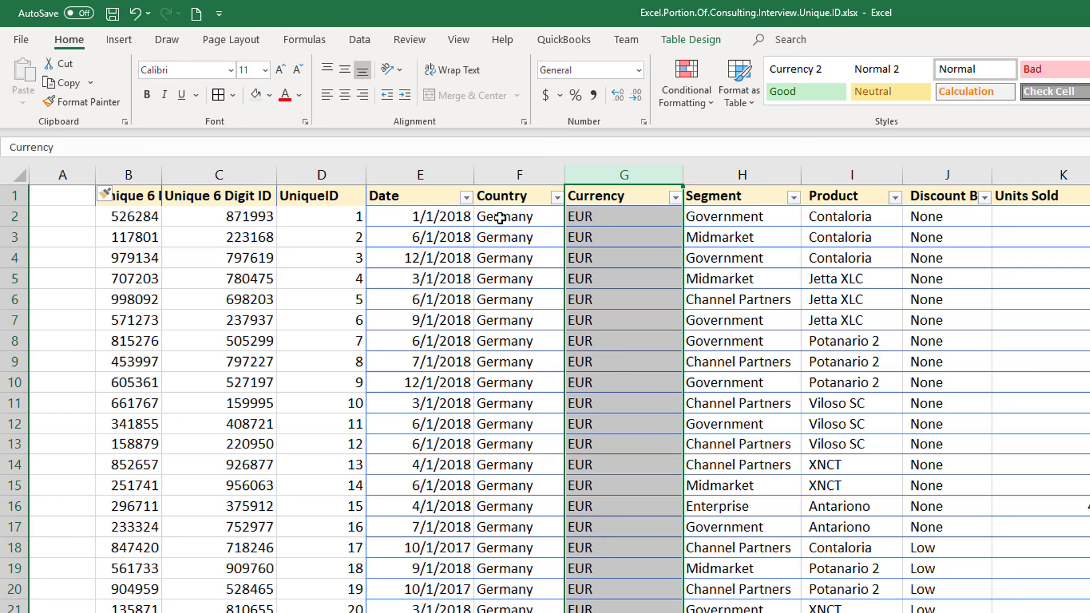
Examine the Country, Currency and Product columns on the Sales sheet against the CNT-CUR-PRN-XXX guidelines of question 4.
{"action": "left_click_drag", "start_coordinate": [501, 191], "coordinate": [511, 189]}
{"action": "left_click", "coordinate": [514, 186]}
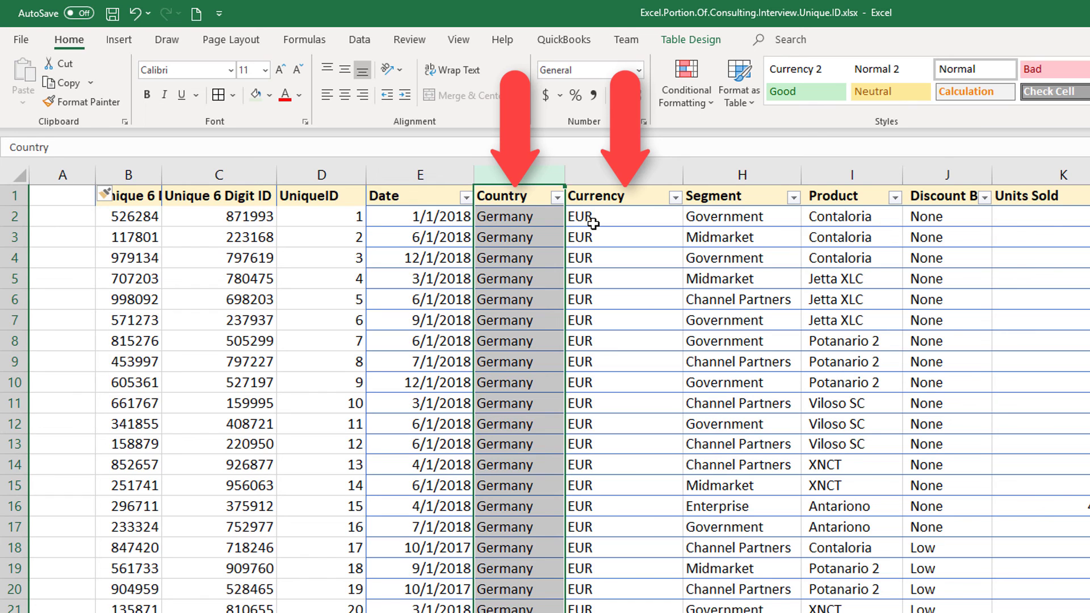
{"action": "left_click", "coordinate": [653, 187]}
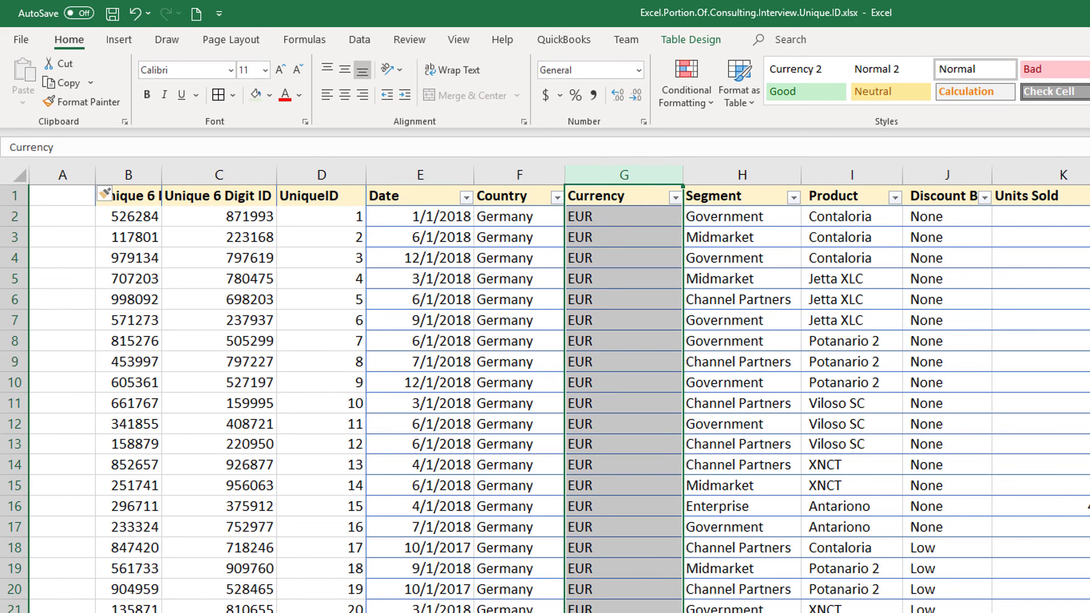
{"action": "key", "text": "ctrl+Page_Up"}
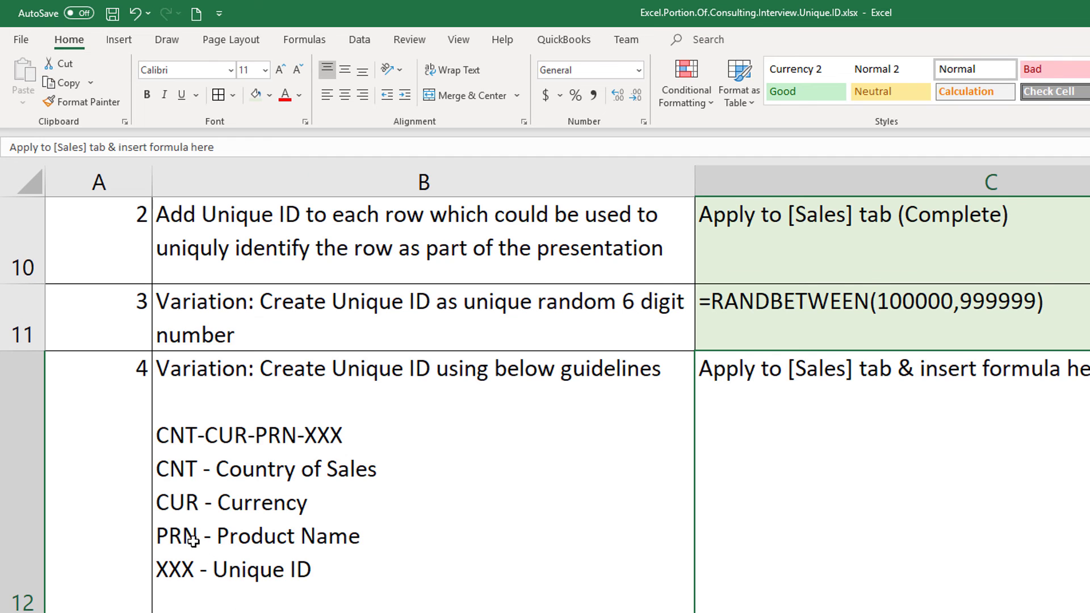
{"action": "key", "text": "ctrl+Page_Down"}
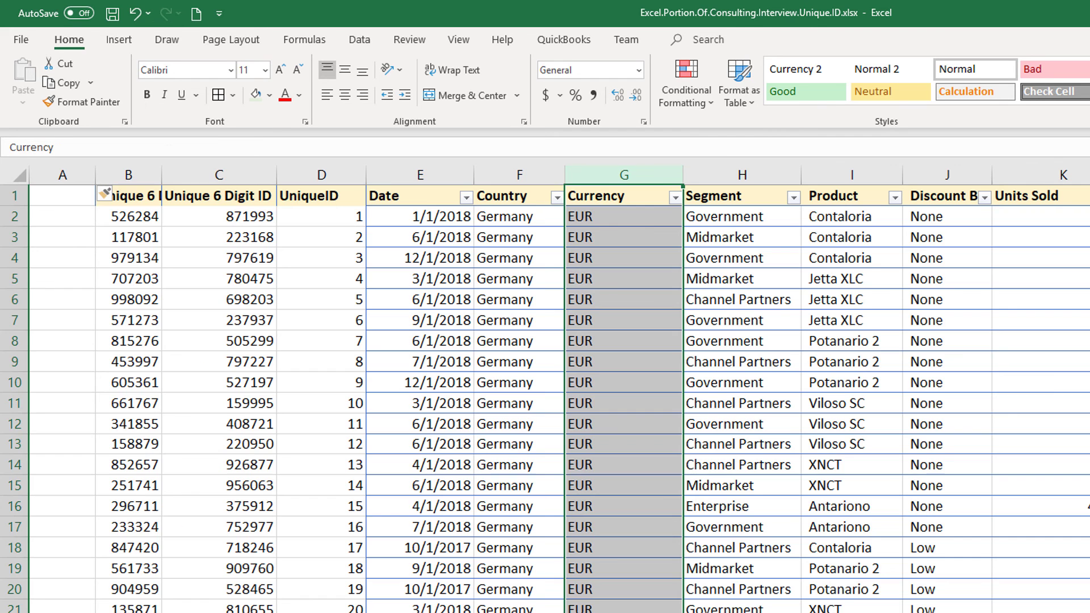
{"action": "left_click", "coordinate": [849, 192]}
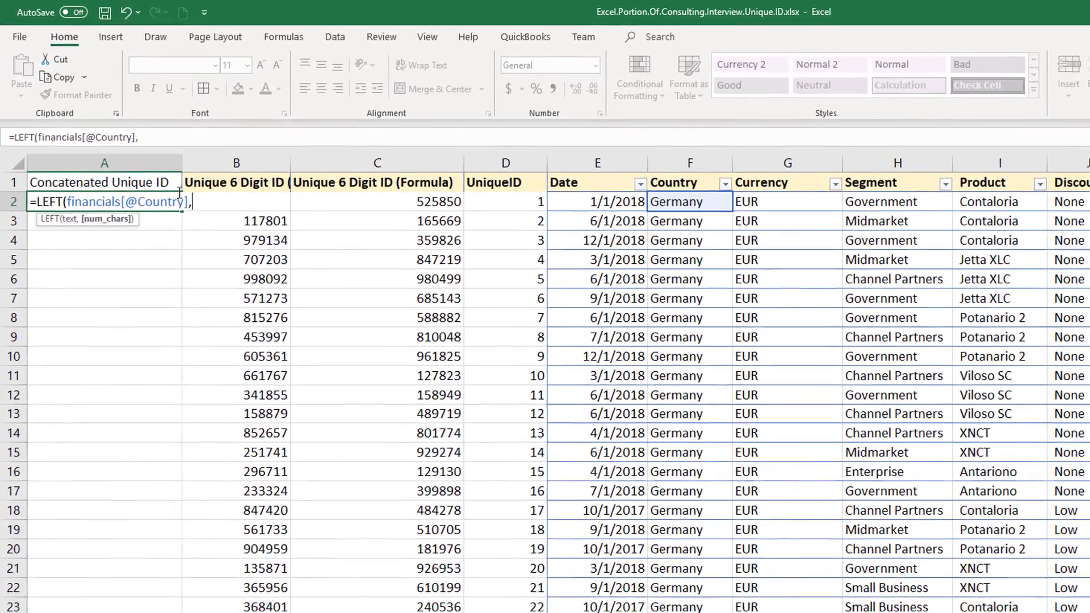
{"action": "type", "text": "3) &"}
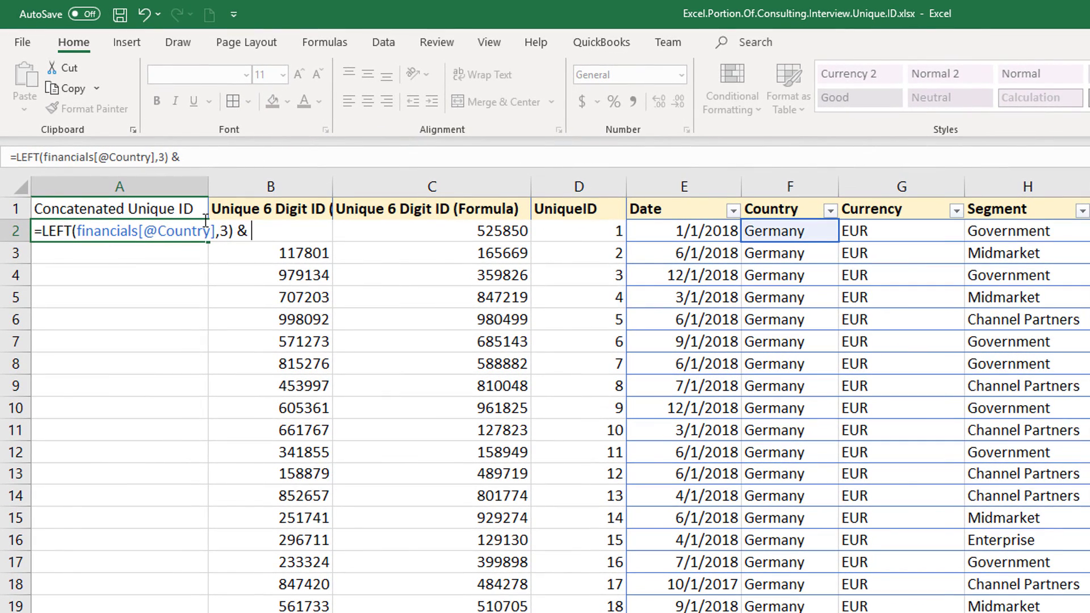
{"action": "type", "text": " \" - \" & LEFT("}
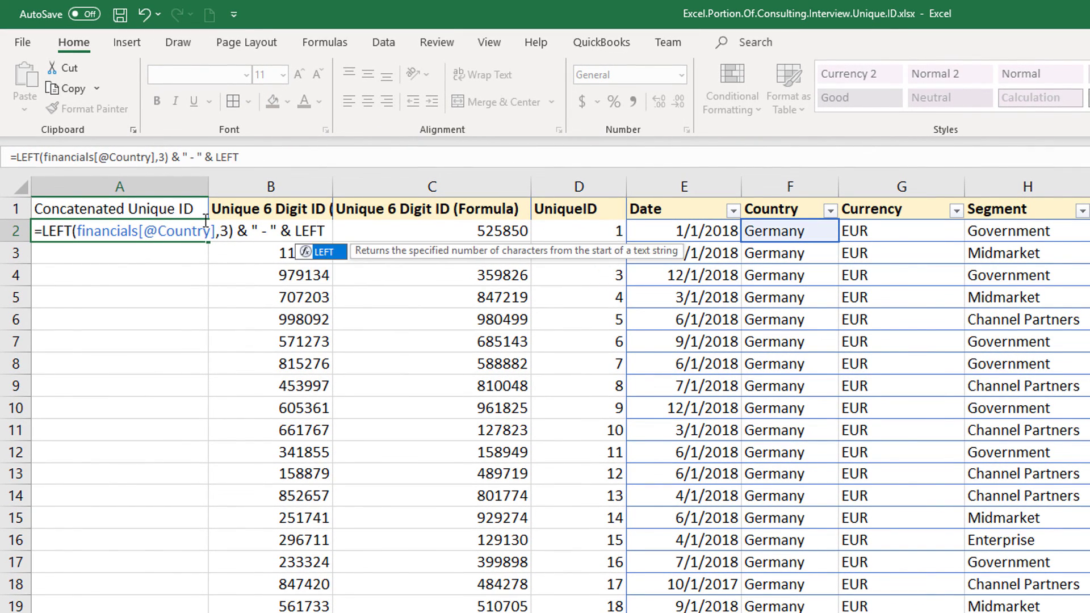
{"action": "left_click", "coordinate": [868, 230]}
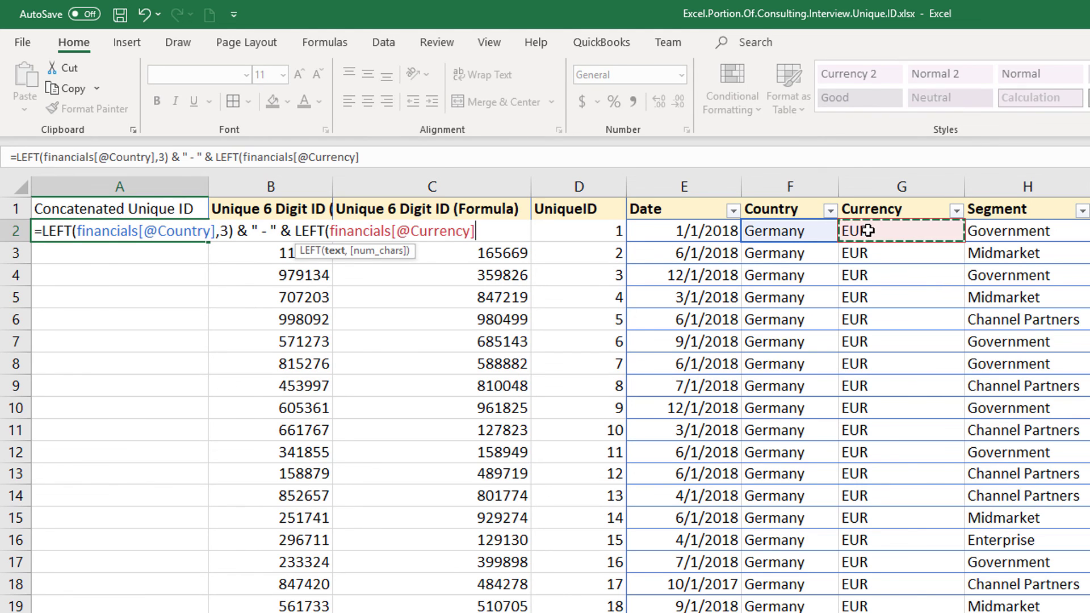
{"action": "type", "text": ")"}
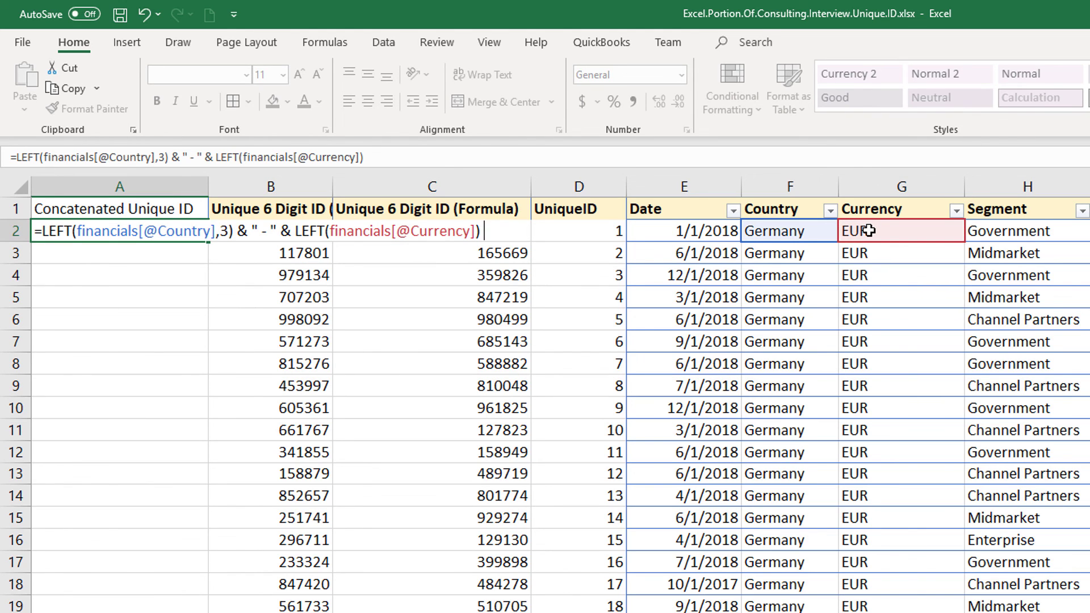
{"action": "type", "text": " & \" - \" & LEFT"}
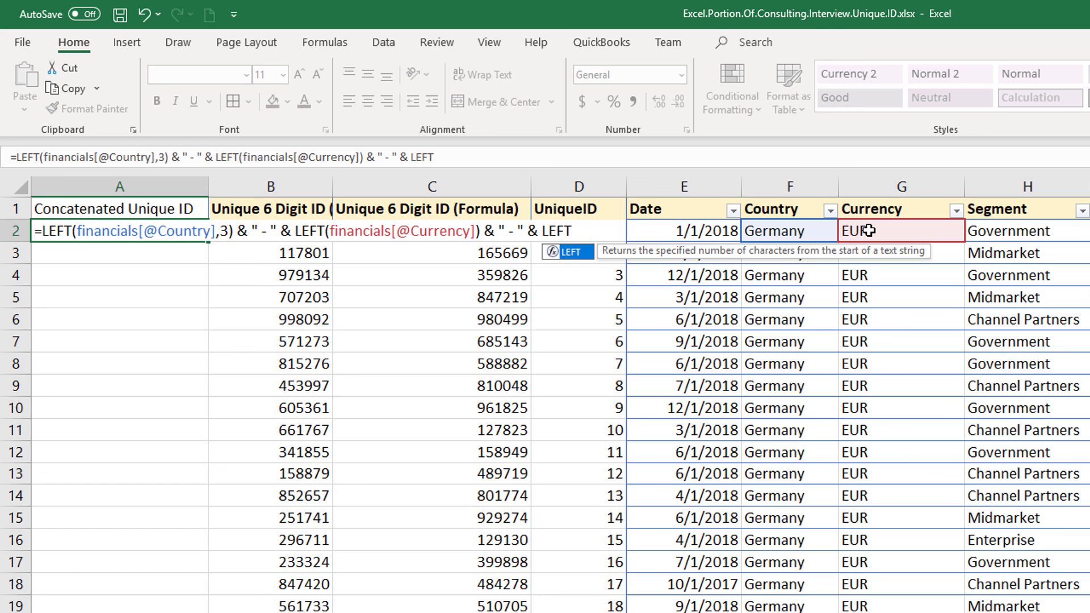
{"action": "type", "text": "(financials[@Product]"}
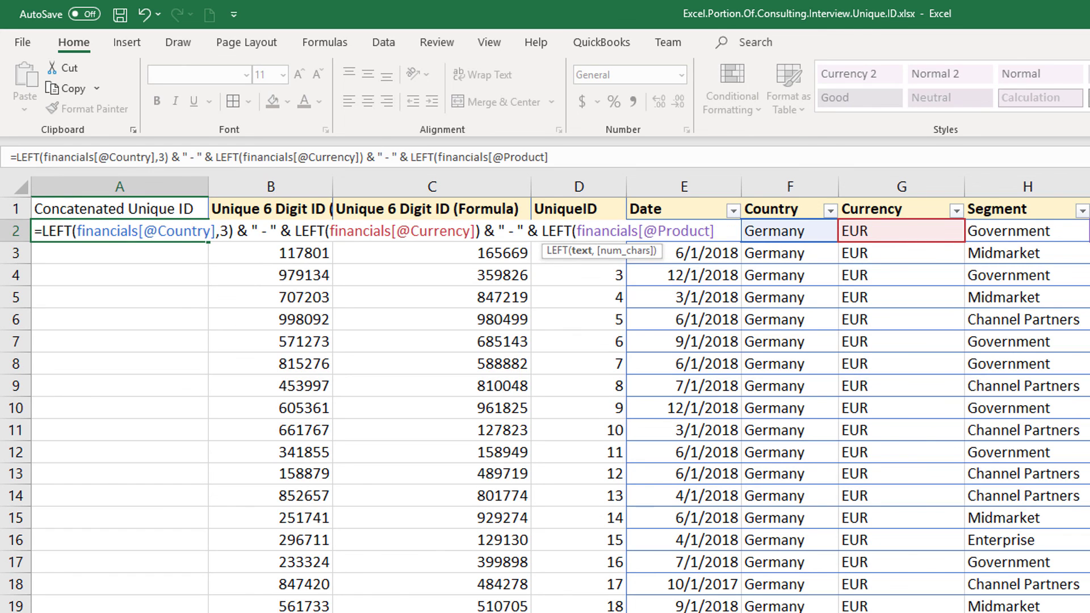
{"action": "type", "text": ",3) & \" - \" & RAND"}
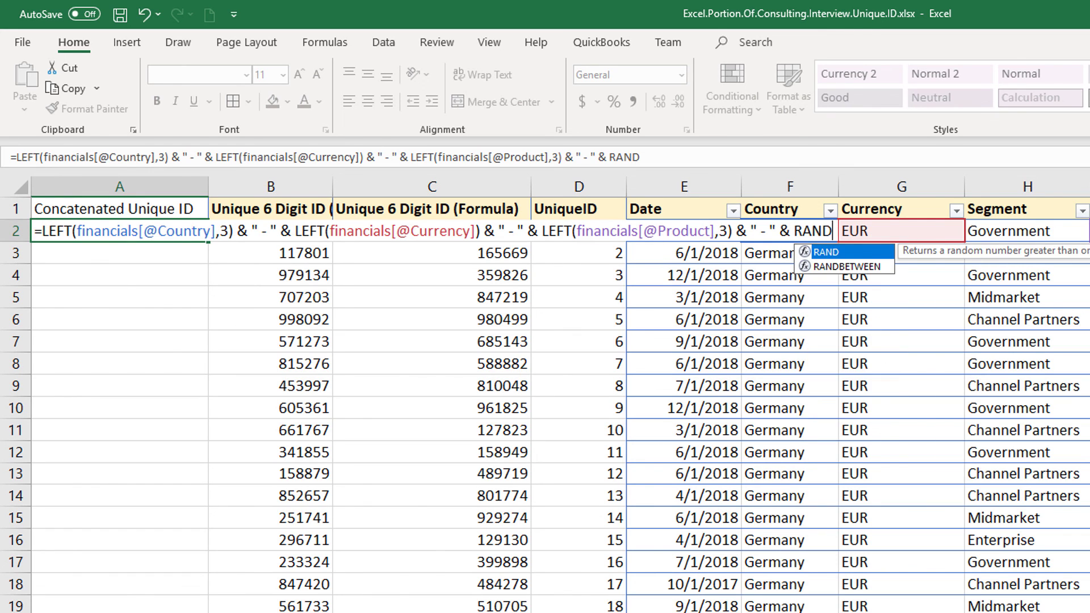
{"action": "key", "text": "Down"}
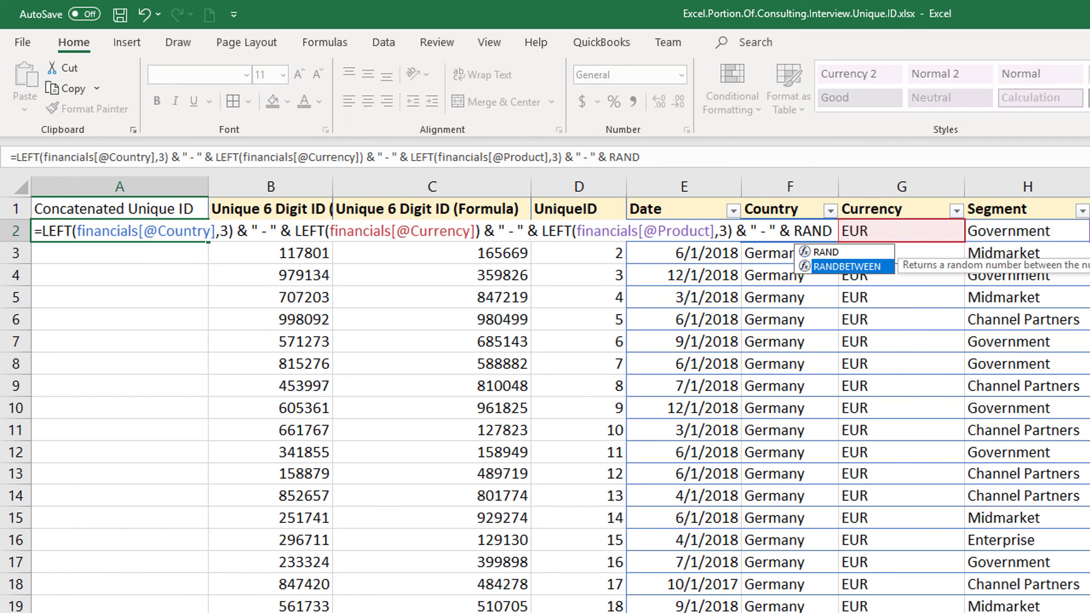
{"action": "type", "text": "OMBETWEEN"}
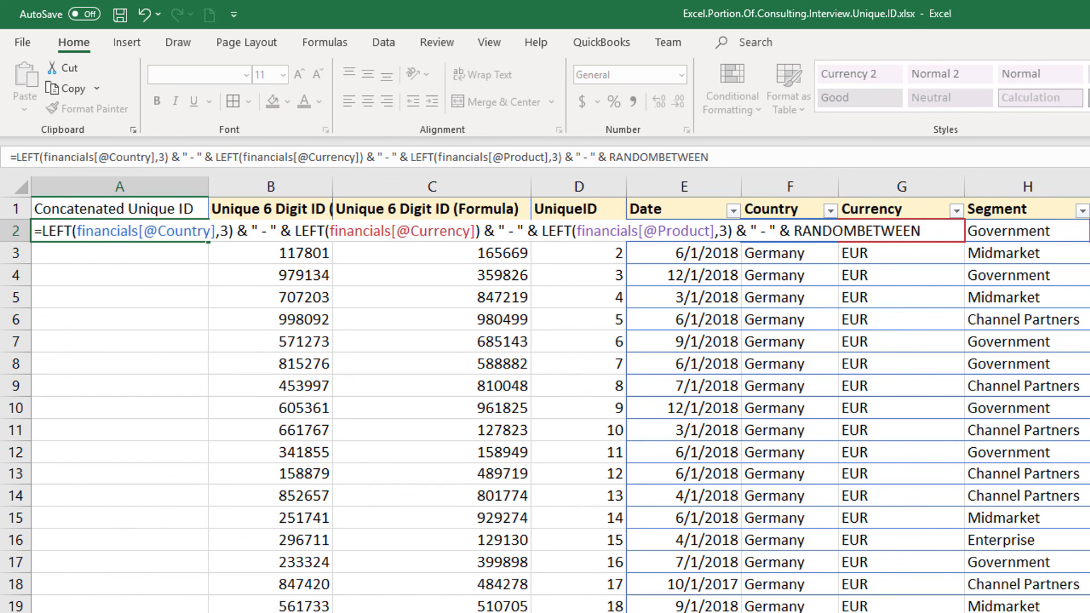
{"action": "type", "text": " (100,999"}
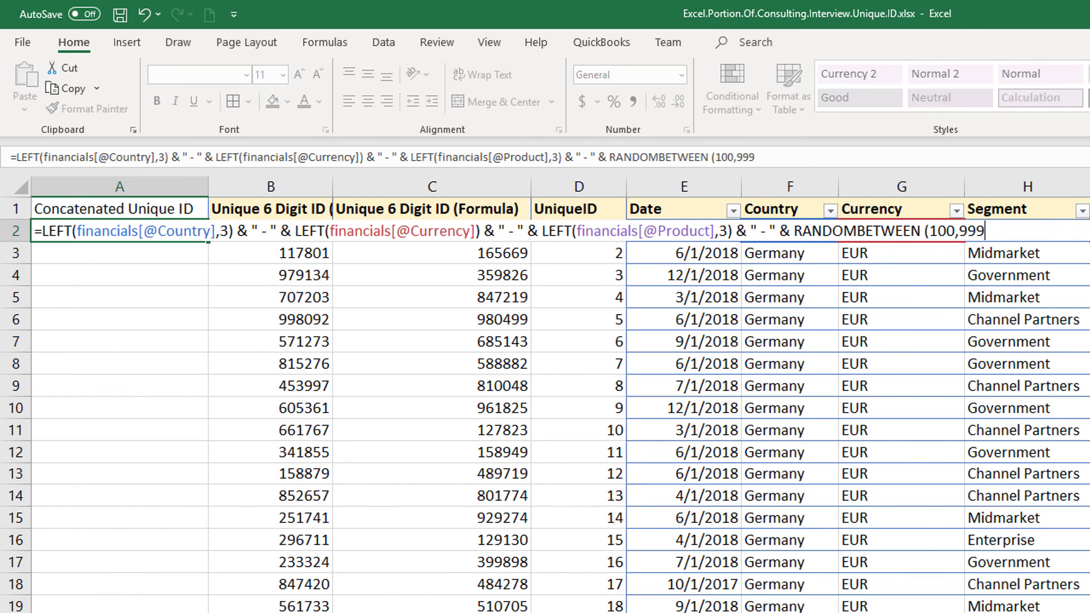
{"action": "type", "text": ")"}
{"action": "key", "text": "Return"}
{"action": "left_click", "coordinate": [803, 546]}
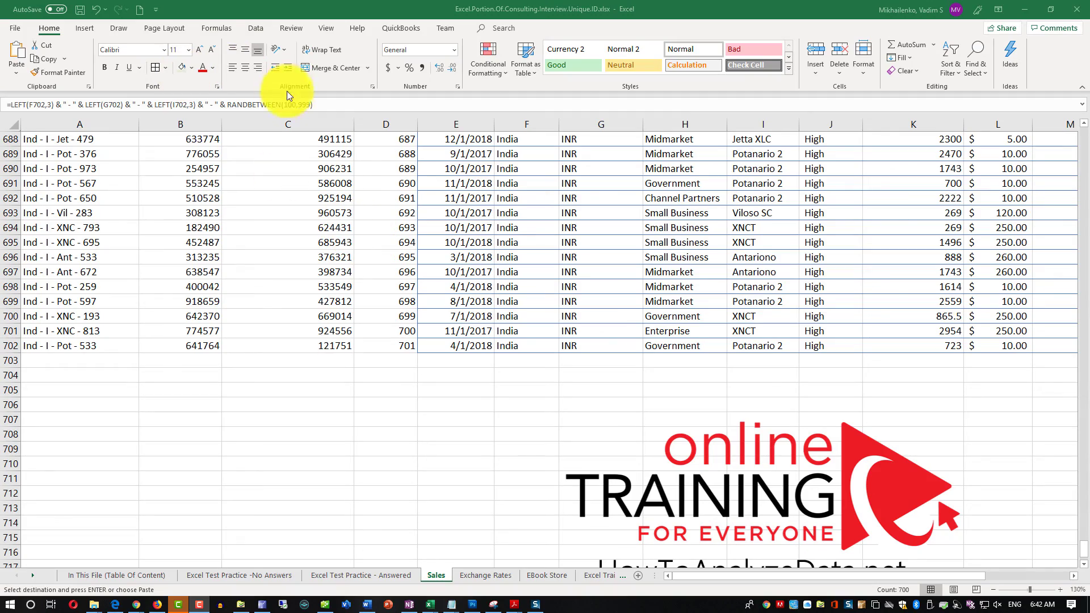
Copy the concatenated ID formula from the last row of Sales and enter it as text in C12 as the question 4 answer.
{"action": "left_click_drag", "start_coordinate": [348, 104], "coordinate": [1, 103]}
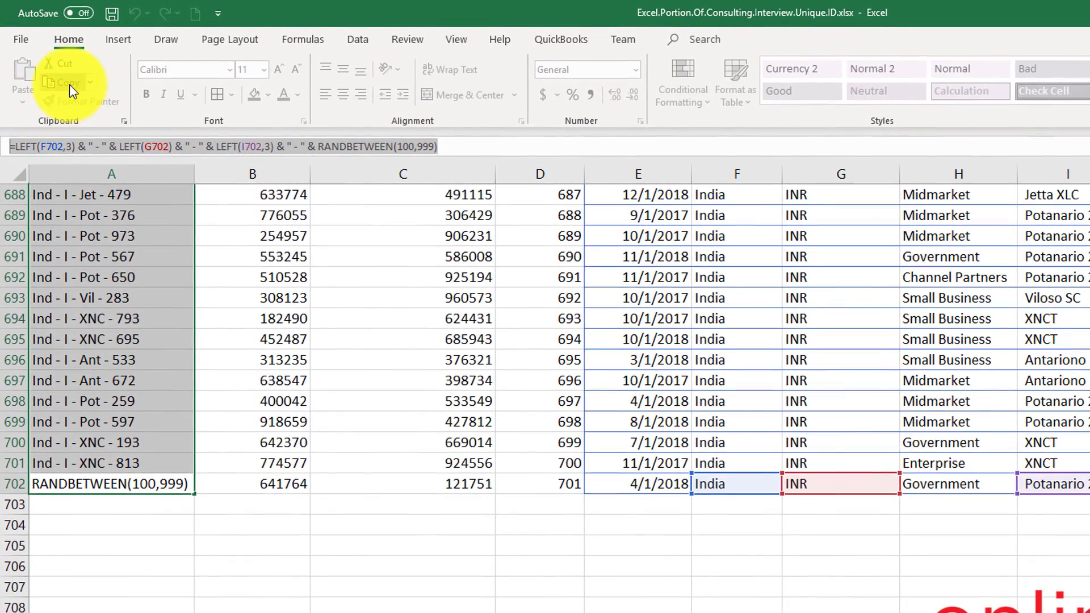
{"action": "left_click", "coordinate": [69, 84]}
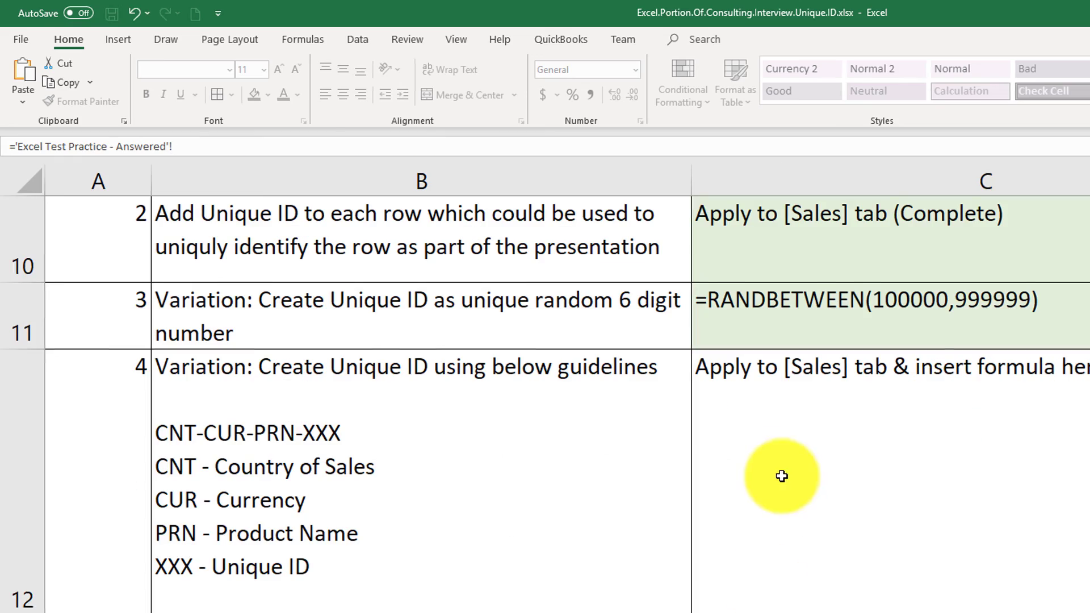
{"action": "left_click", "coordinate": [812, 404]}
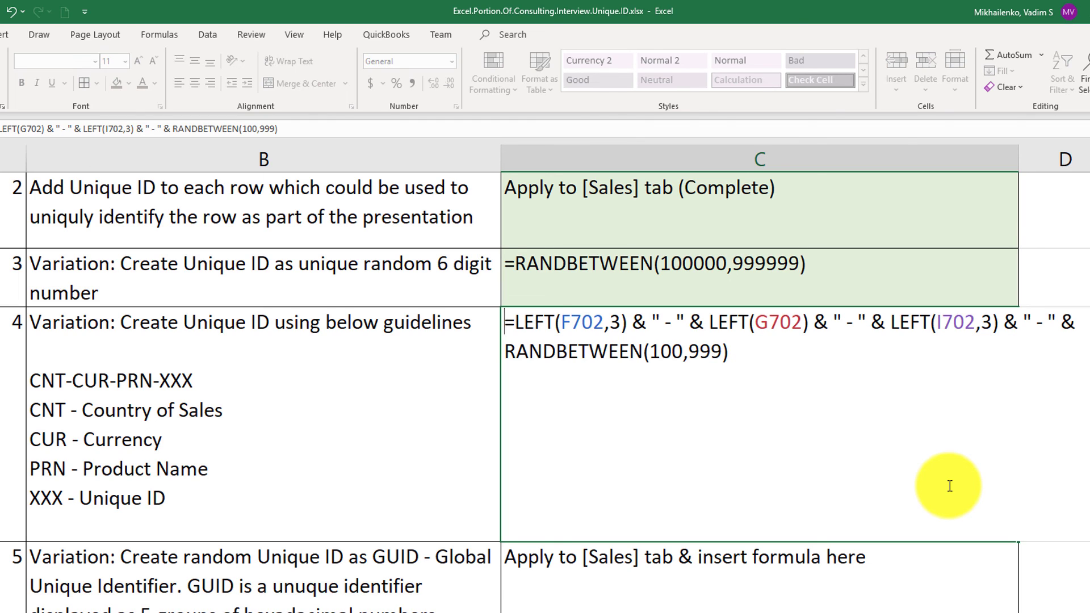
{"action": "type", "text": "'"}
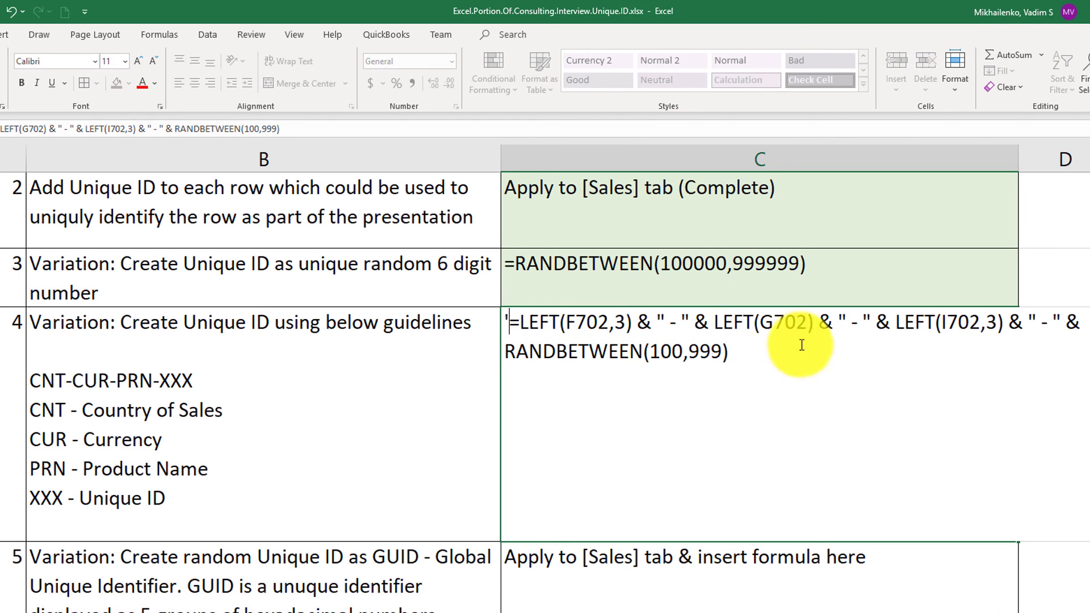
{"action": "left_click", "coordinate": [746, 353]}
{"action": "key", "text": "Return"}
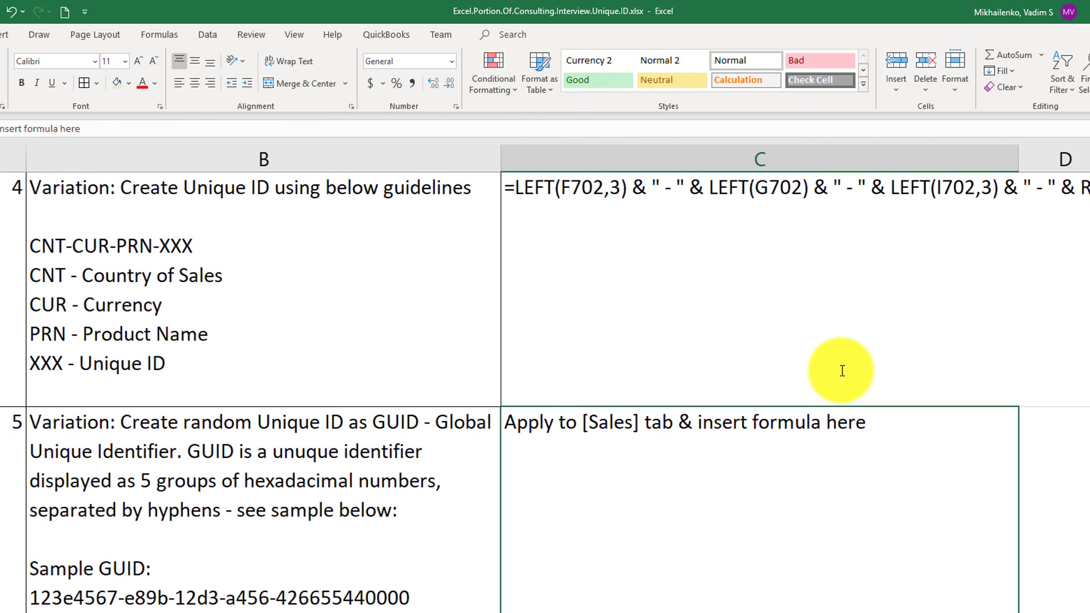
Wrap the text of the question 4 answer in C12 and fill the cell with light green.
{"action": "left_click", "coordinate": [700, 250]}
{"action": "left_click", "coordinate": [307, 67]}
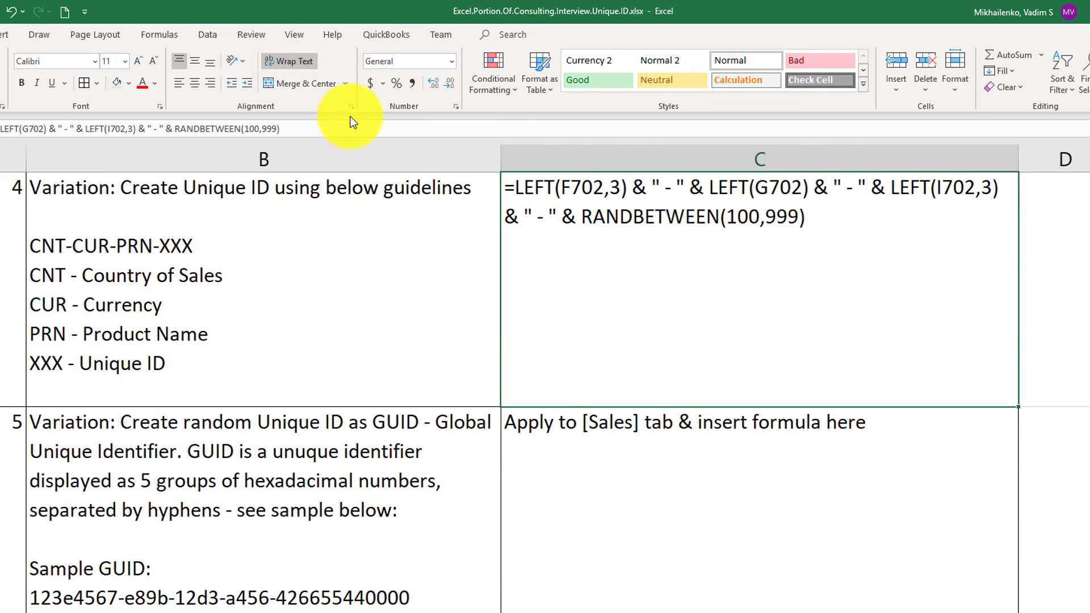
{"action": "left_click", "coordinate": [116, 84]}
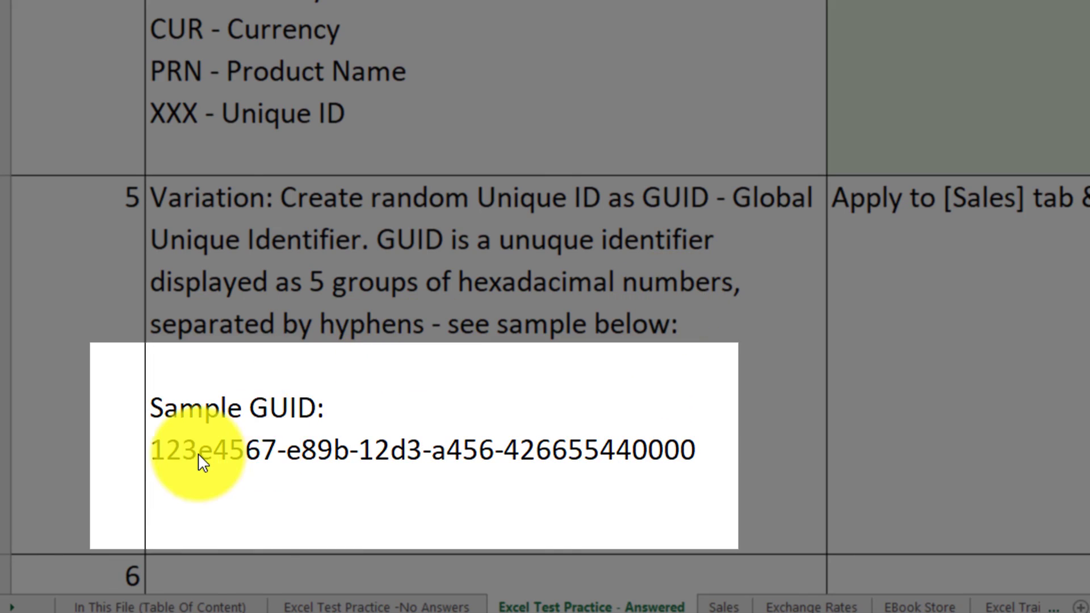
Examine the sample GUID in the question 5 text in B13.
{"action": "left_click", "coordinate": [178, 454]}
{"action": "double_click", "coordinate": [165, 447]}
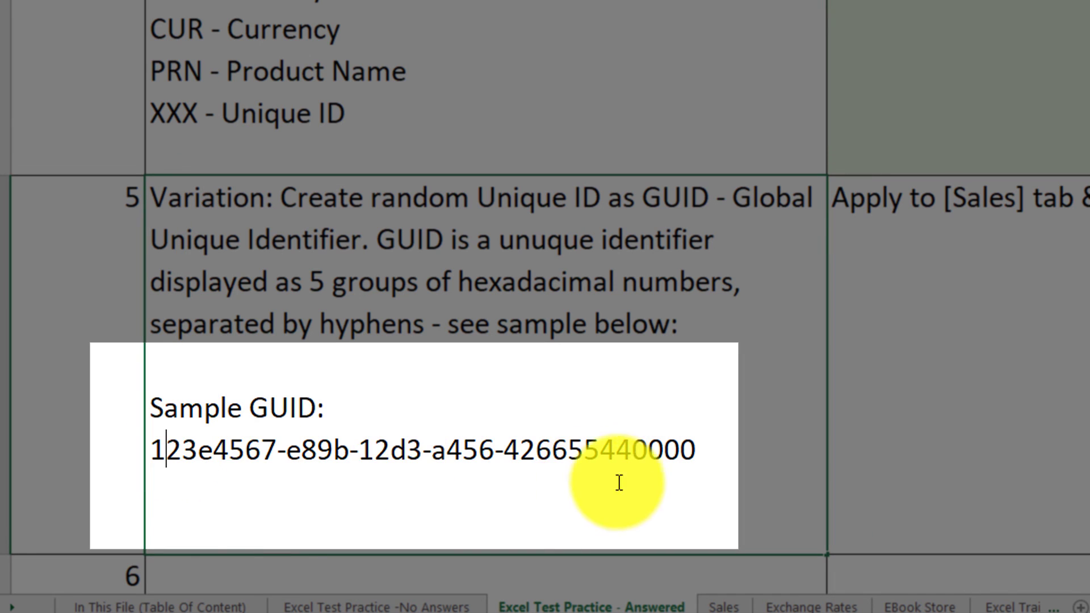
{"action": "left_click_drag", "start_coordinate": [697, 451], "coordinate": [137, 430]}
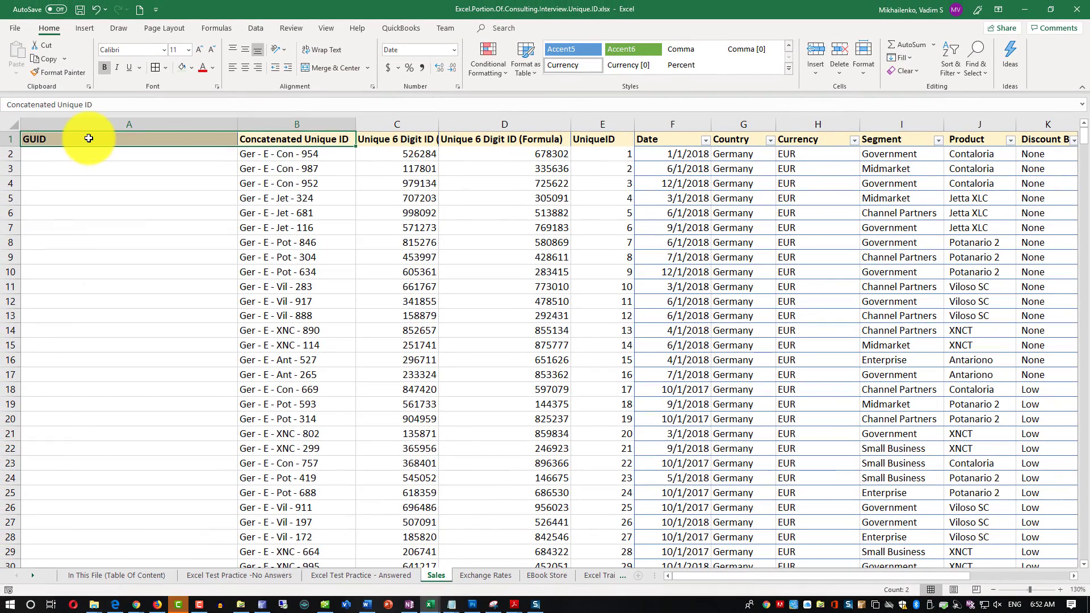
{"action": "left_click", "coordinate": [86, 116]}
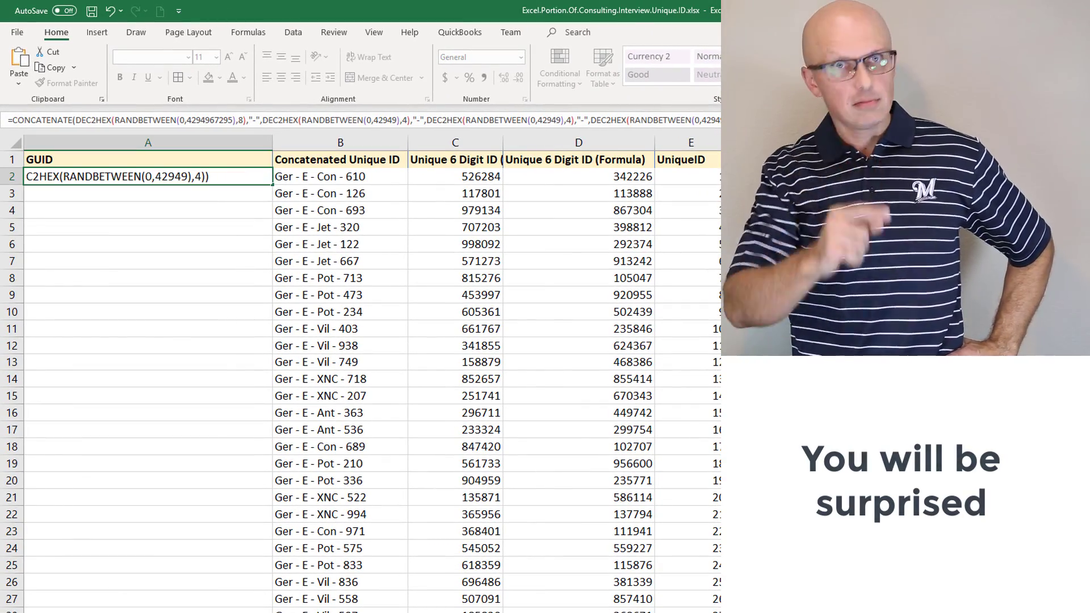
{"action": "key", "text": "Return"}
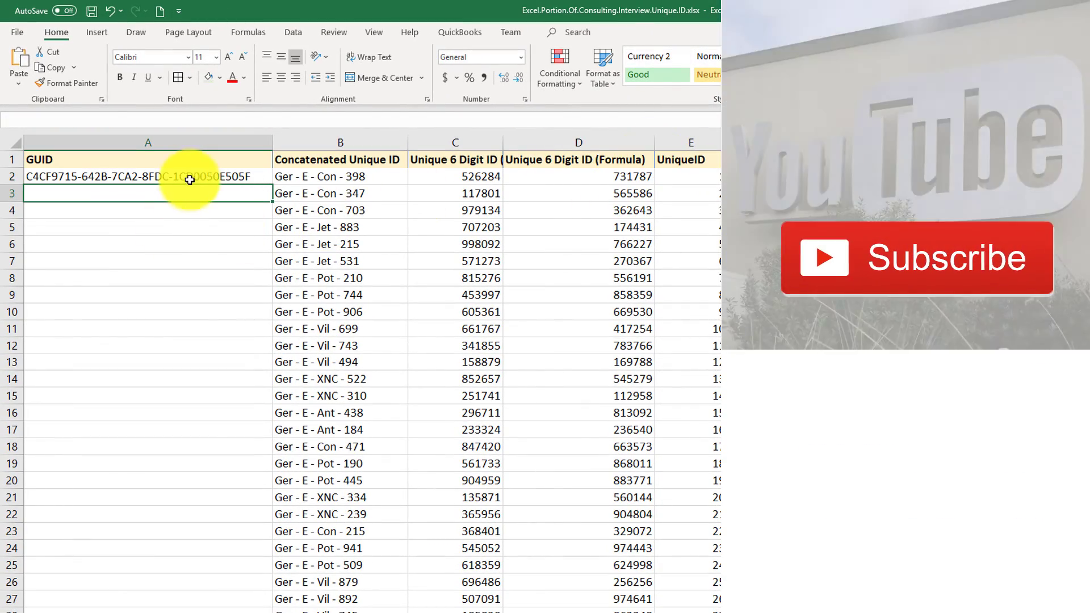
{"action": "left_click", "coordinate": [189, 176]}
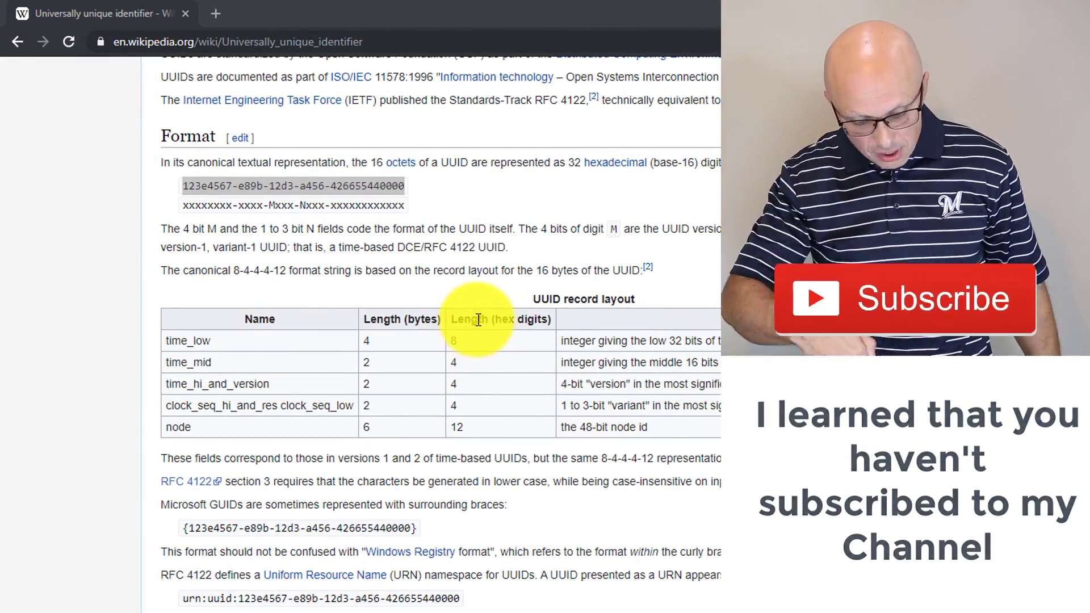
Examine the hex digit lengths and the sample identifier on Wikipedia's Universally unique identifier page in the browser.
{"action": "double_click", "coordinate": [454, 342]}
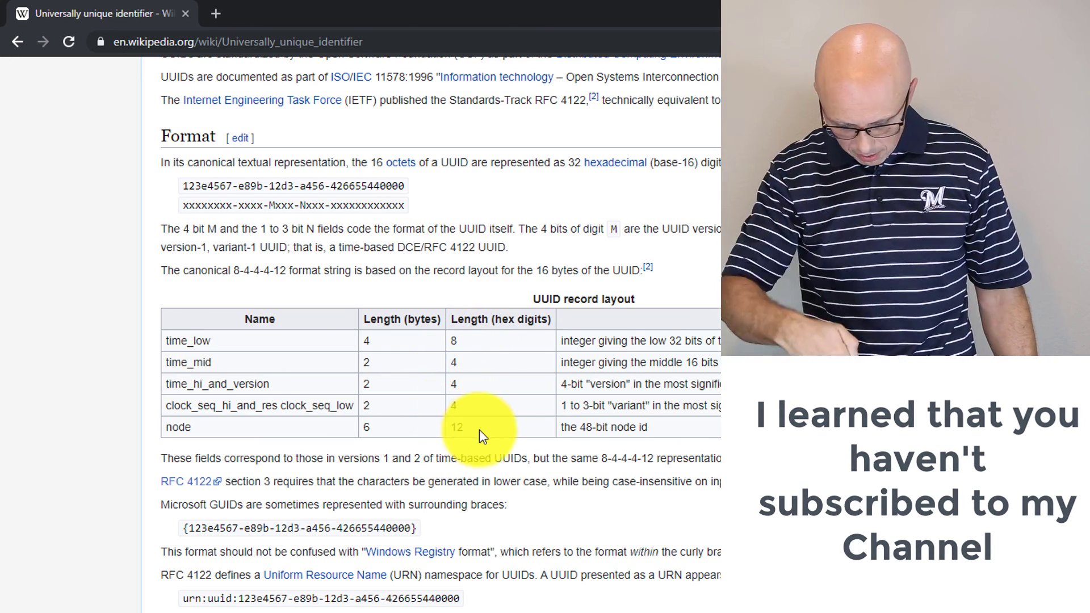
{"action": "double_click", "coordinate": [457, 427]}
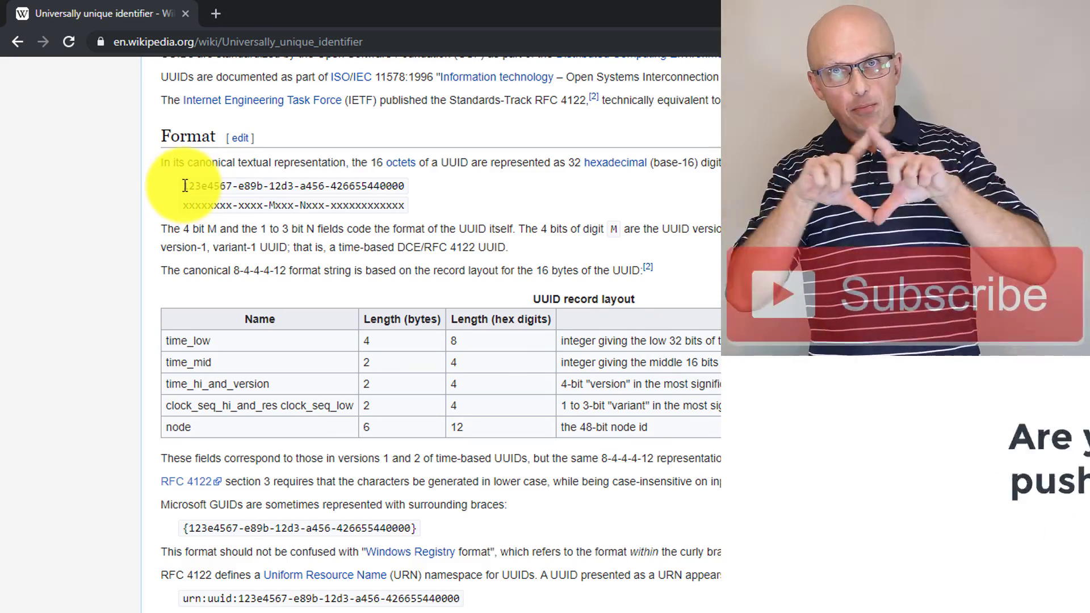
{"action": "left_click_drag", "start_coordinate": [183, 186], "coordinate": [405, 186]}
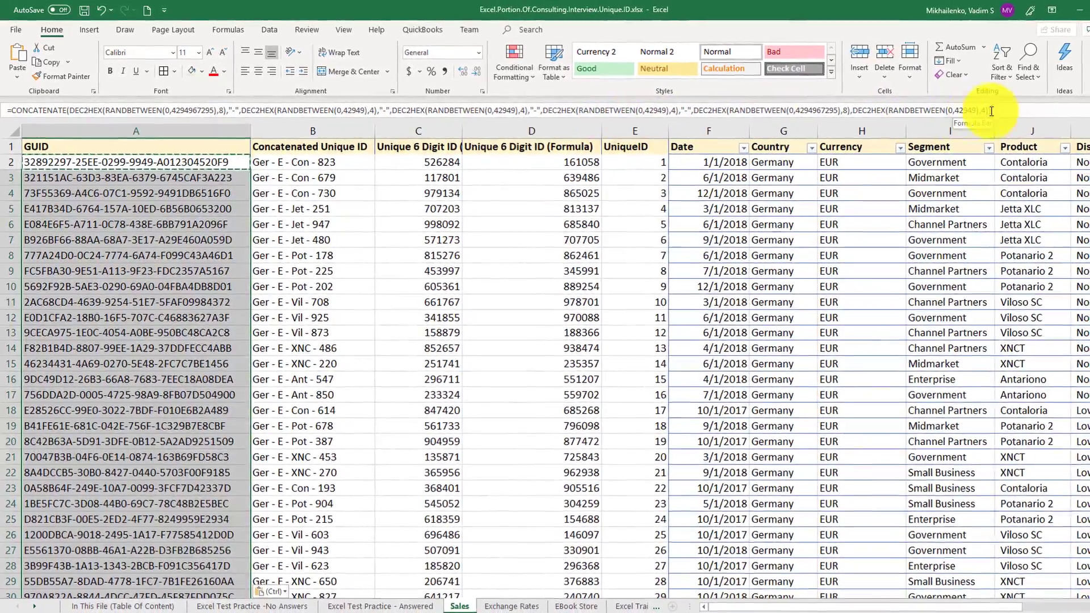
Copy the GUID formula from A2 on Sales and replace the placeholder in C13 of Excel Test Practice - Answered with it as text.
{"action": "key", "text": "ctrl+shift+Down"}
{"action": "left_click", "coordinate": [1024, 110]}
{"action": "left_click_drag", "start_coordinate": [1024, 111], "coordinate": [6, 114]}
{"action": "key", "text": "ctrl+c"}
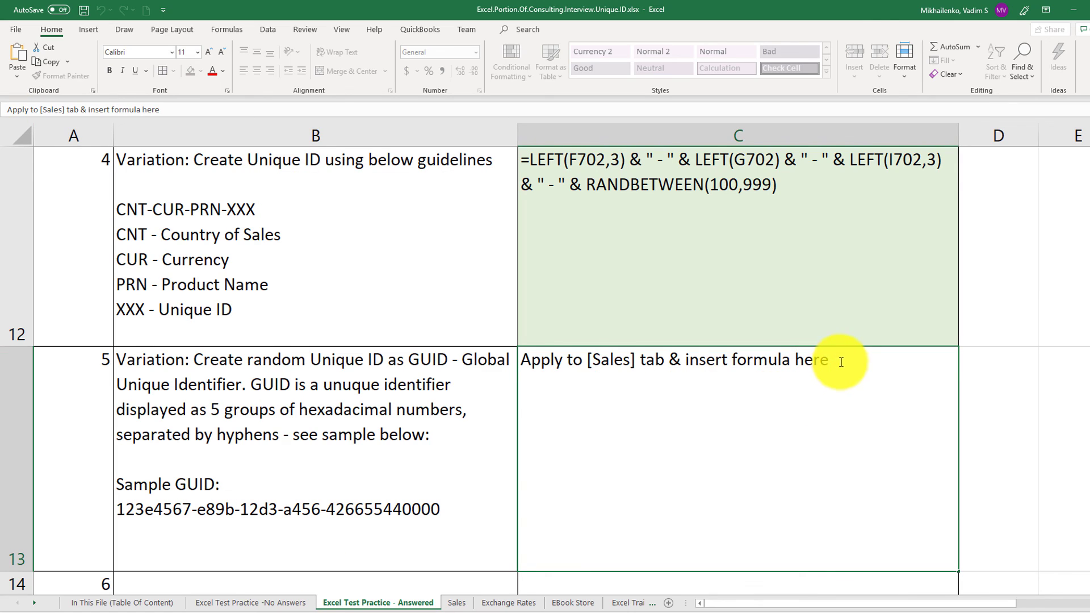
{"action": "left_click_drag", "start_coordinate": [840, 362], "coordinate": [491, 343]}
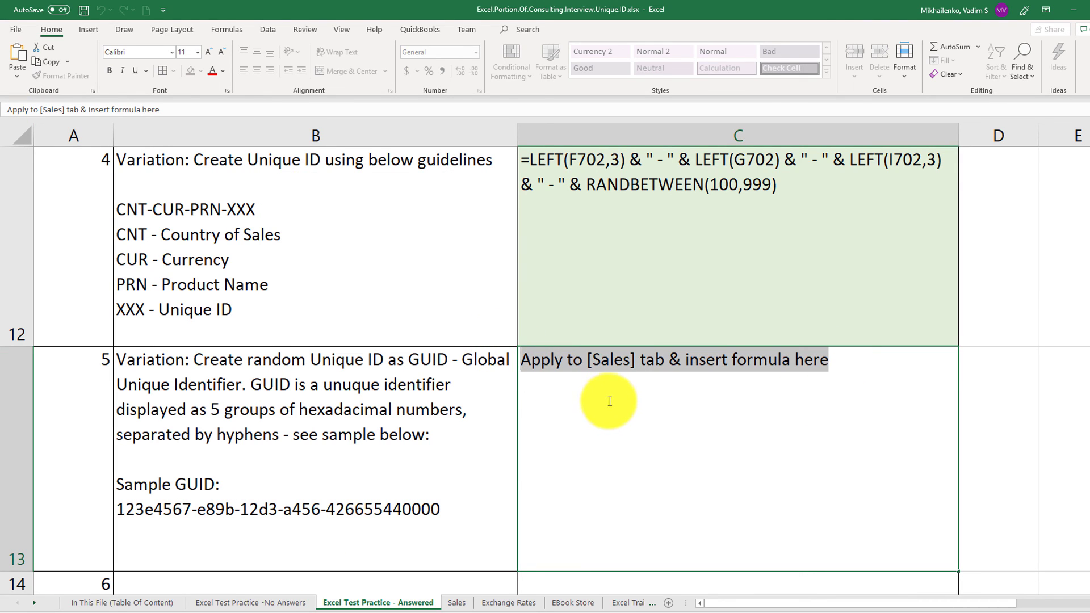
{"action": "key", "text": "ctrl+v"}
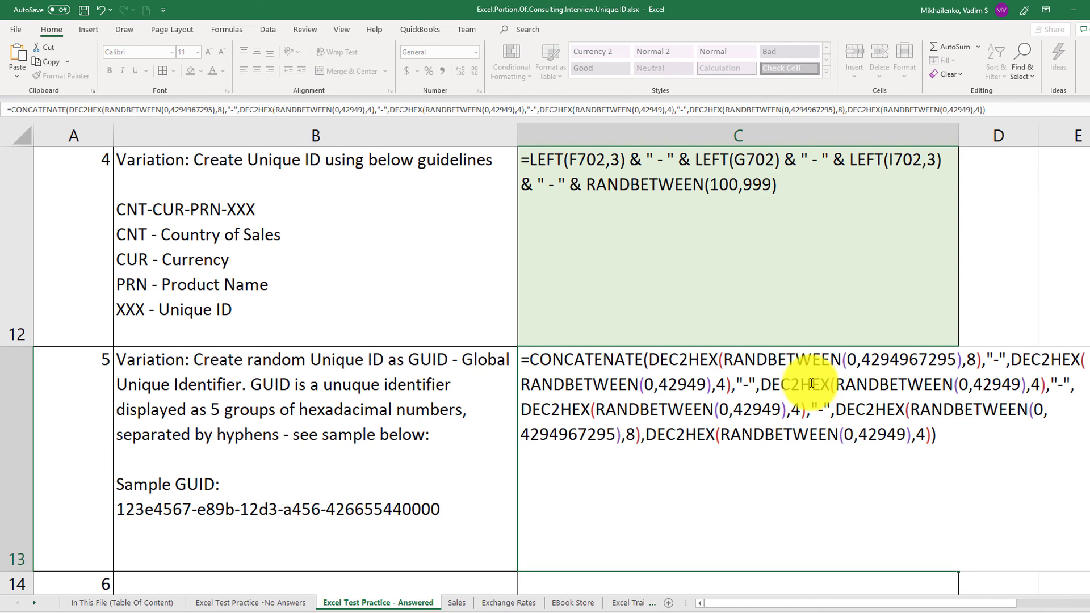
{"action": "left_click", "coordinate": [521, 360]}
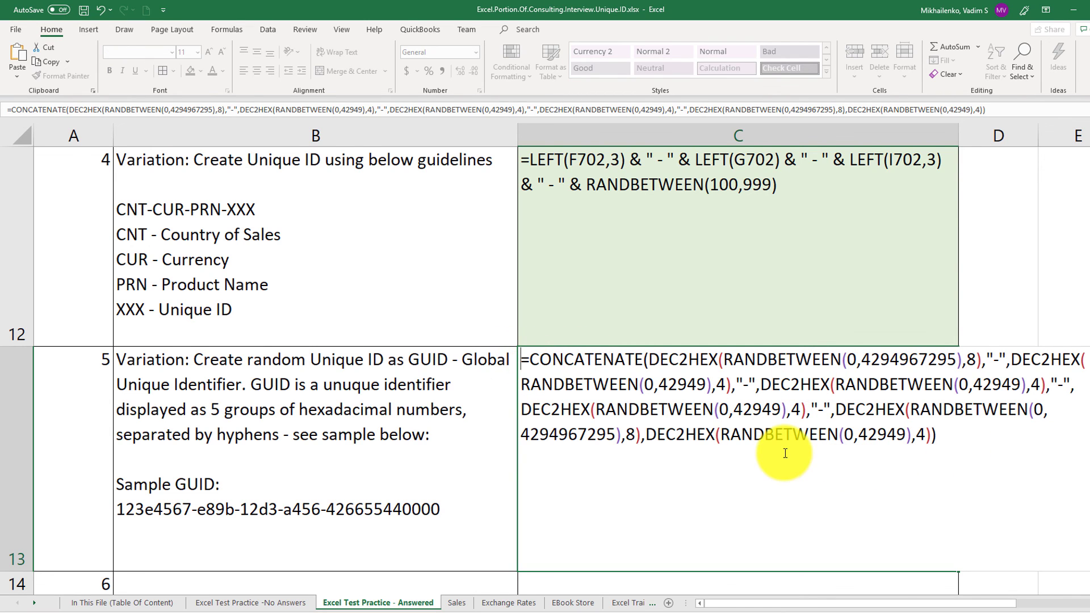
{"action": "type", "text": "'"}
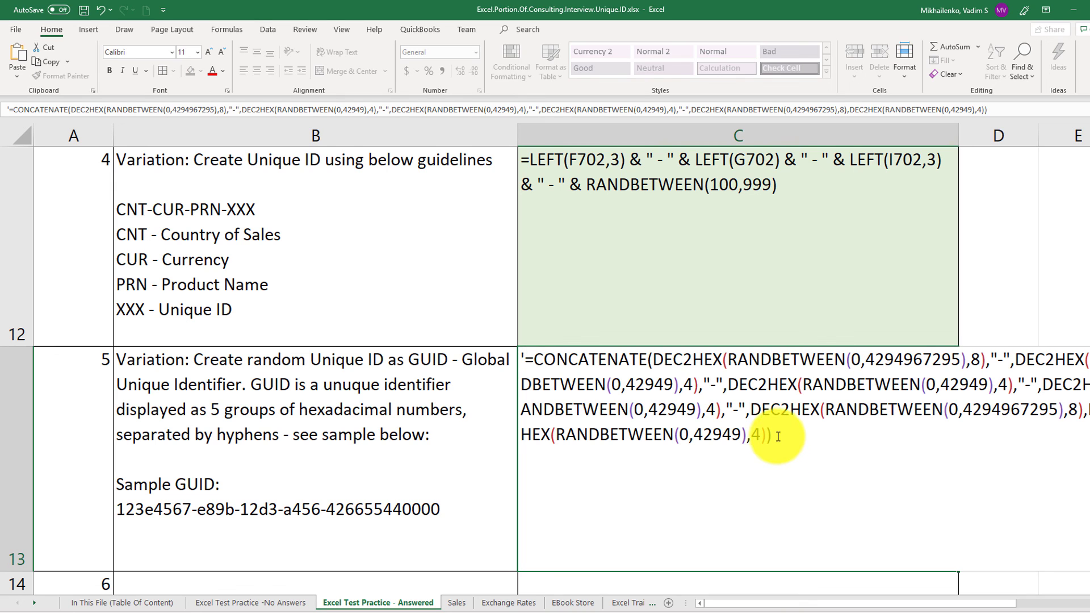
{"action": "key", "text": "Return"}
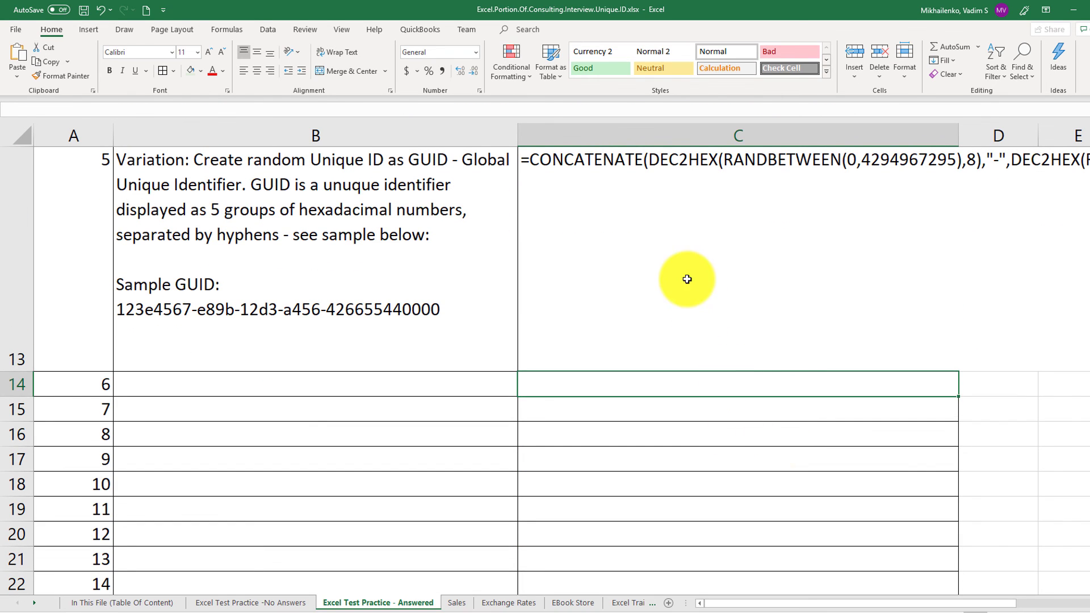
Wrap the text of the question 5 answer in C13 and give the cell the same light green fill as the answers above.
{"action": "left_click", "coordinate": [652, 227]}
{"action": "left_click", "coordinate": [354, 53]}
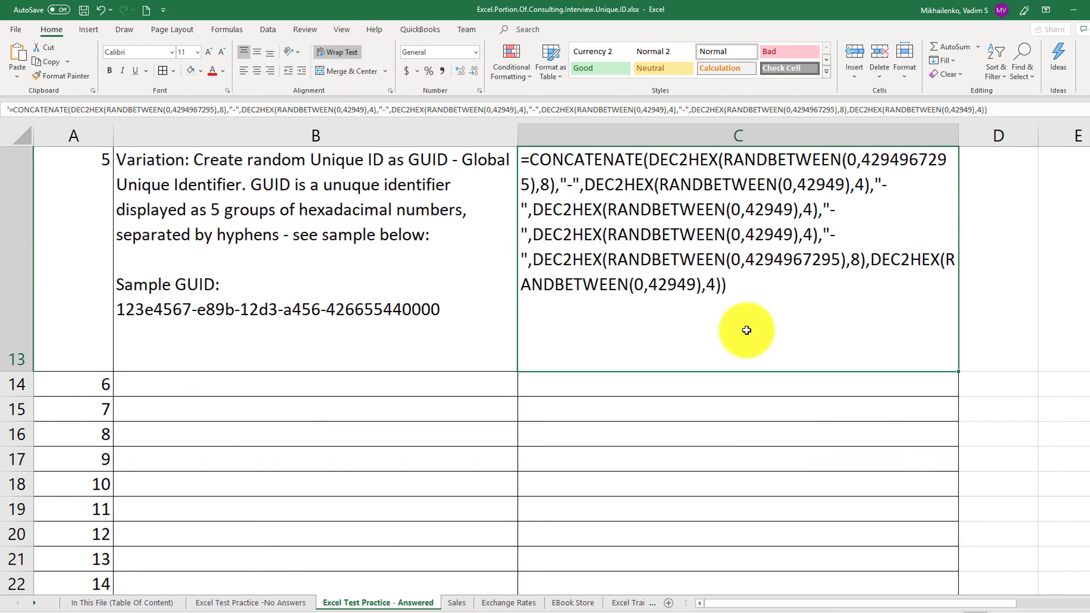
{"action": "scroll", "coordinate": [846, 317], "scroll_direction": "up", "scroll_amount": 1}
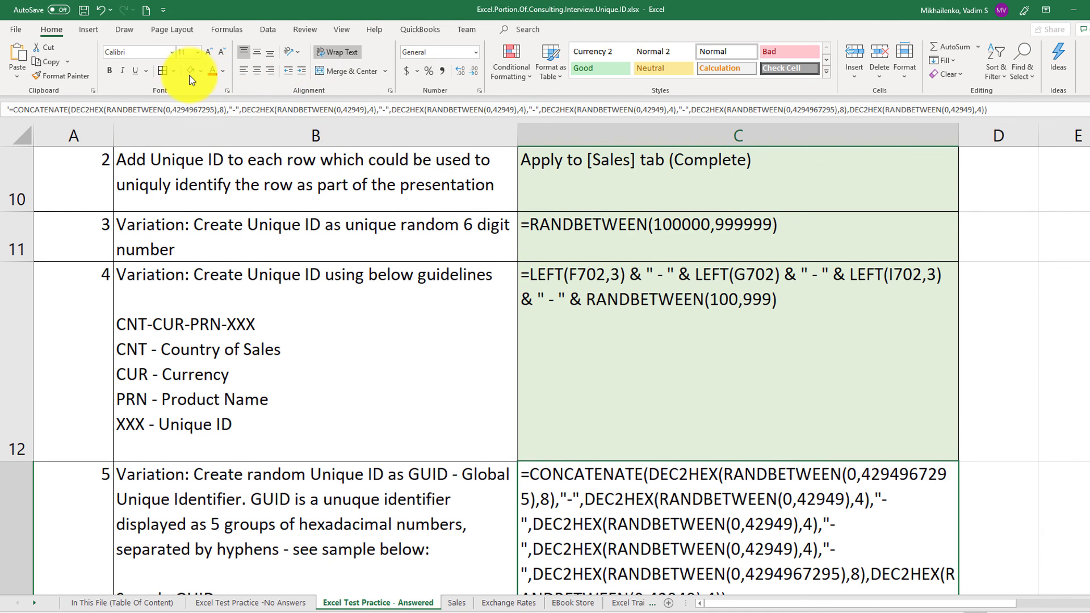
{"action": "scroll", "coordinate": [630, 353], "scroll_direction": "down", "scroll_amount": 1}
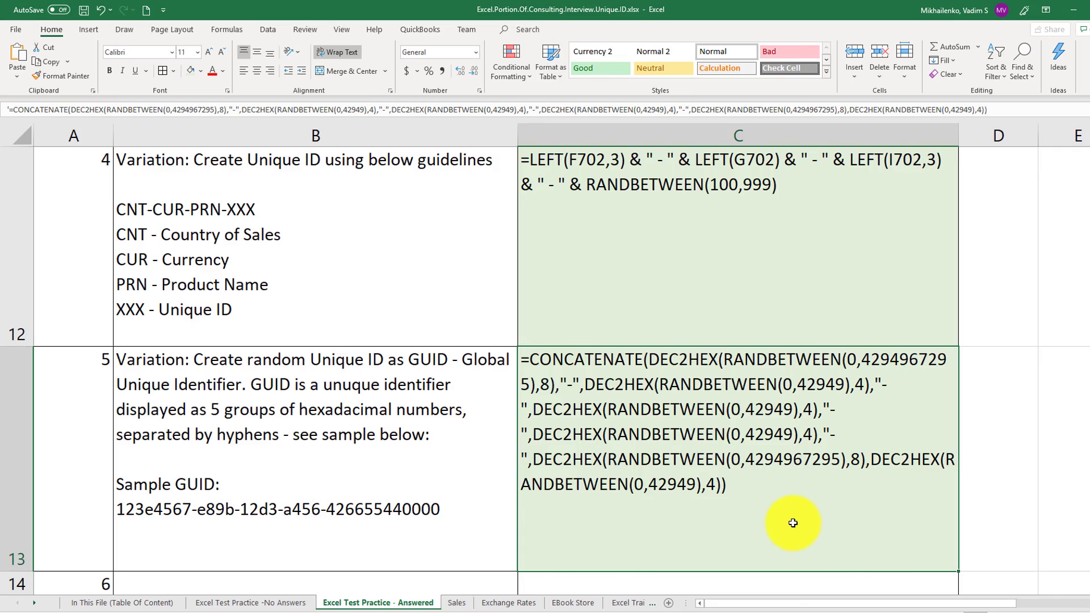